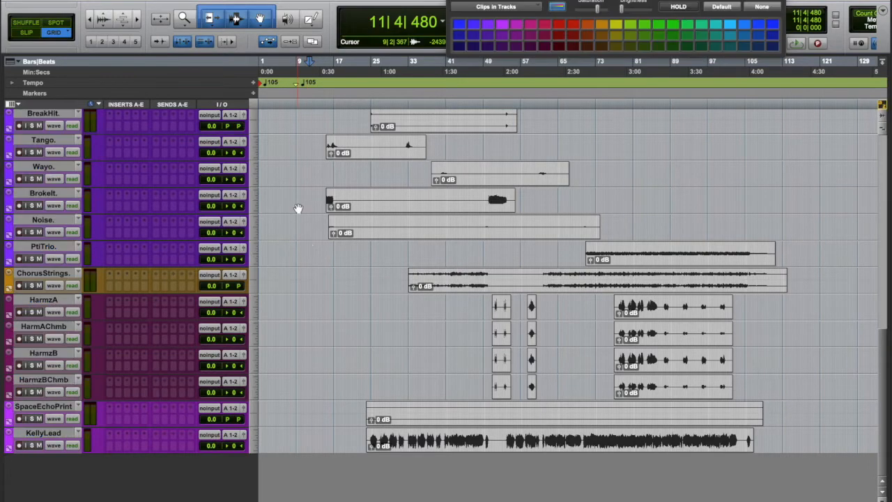
# Select all tracks in the mixer and insert the Trim plug-in in the first insert slot of every track
pyautogui.press('super+equal')
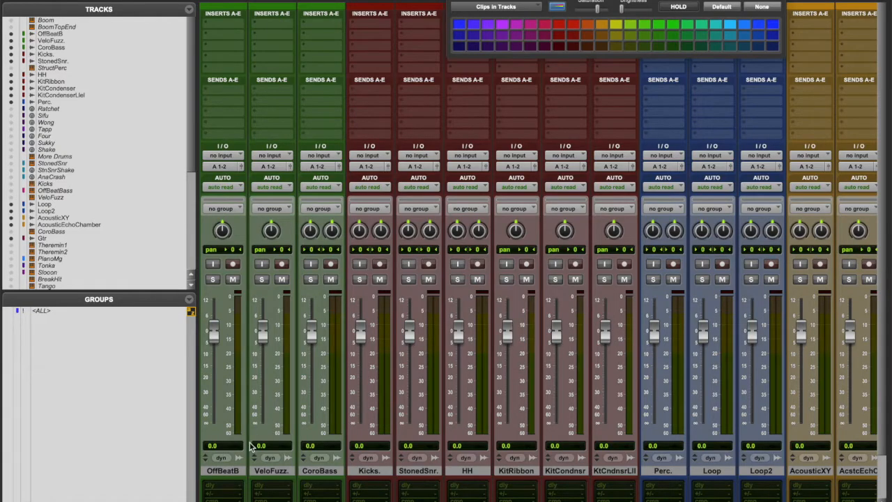
pyautogui.keyDown('alt'); pyautogui.click(224, 470); pyautogui.keyUp('alt')
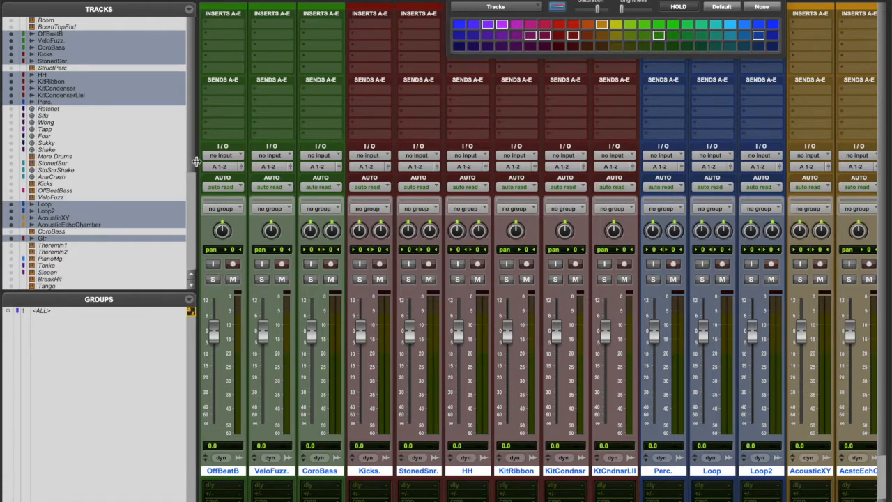
pyautogui.click(225, 27)
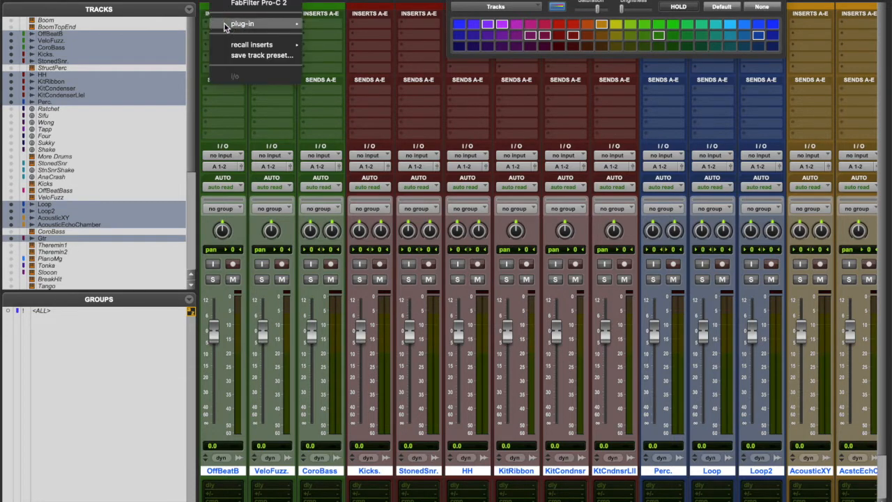
pyautogui.moveTo(244, 24)
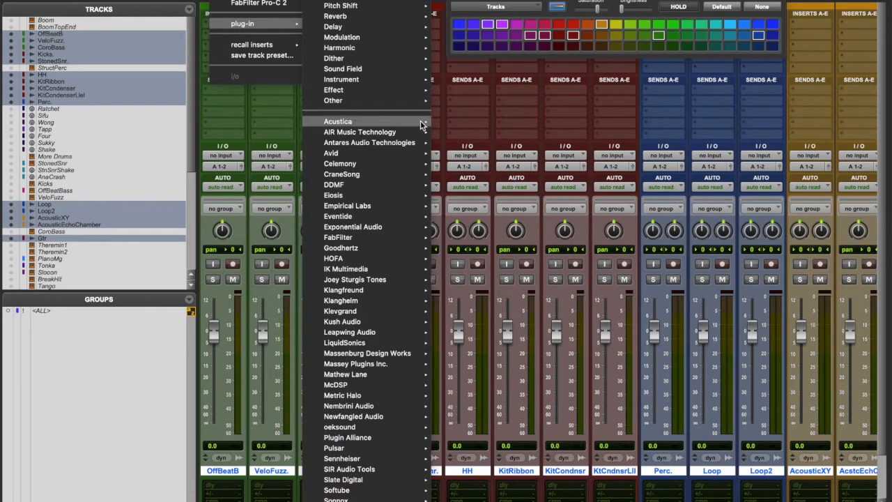
pyautogui.moveTo(400, 157)
pyautogui.moveTo(387, 100)
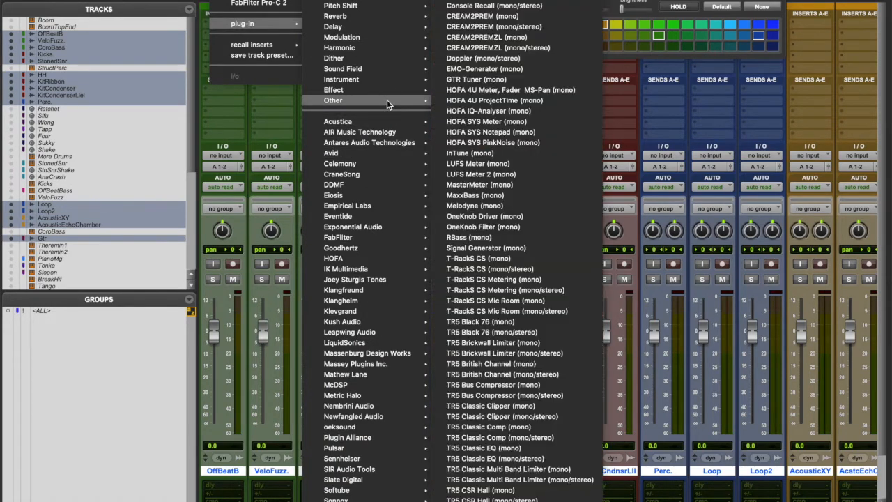
pyautogui.scroll(-15, 502, 342)
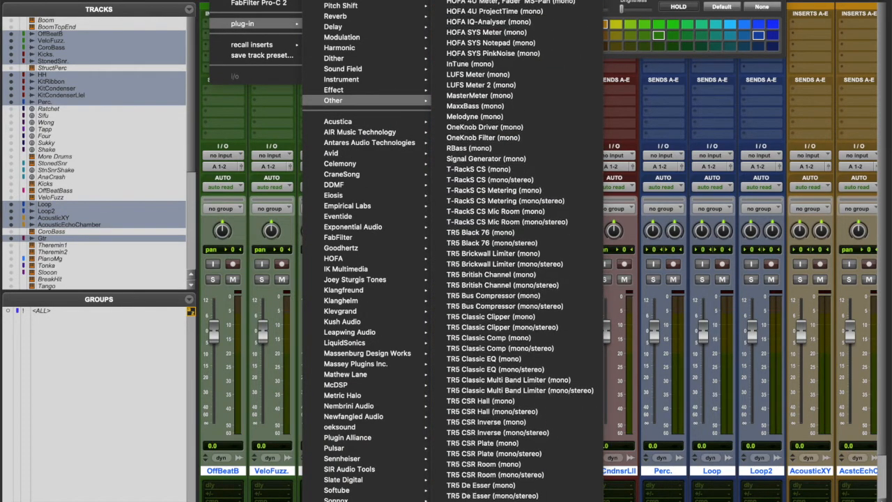
pyautogui.scroll(-5, 516, 299)
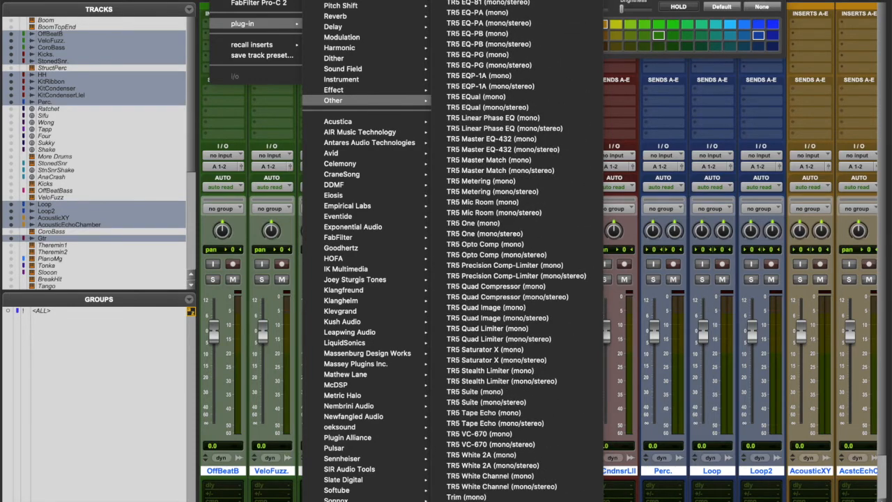
pyautogui.click(514, 497)
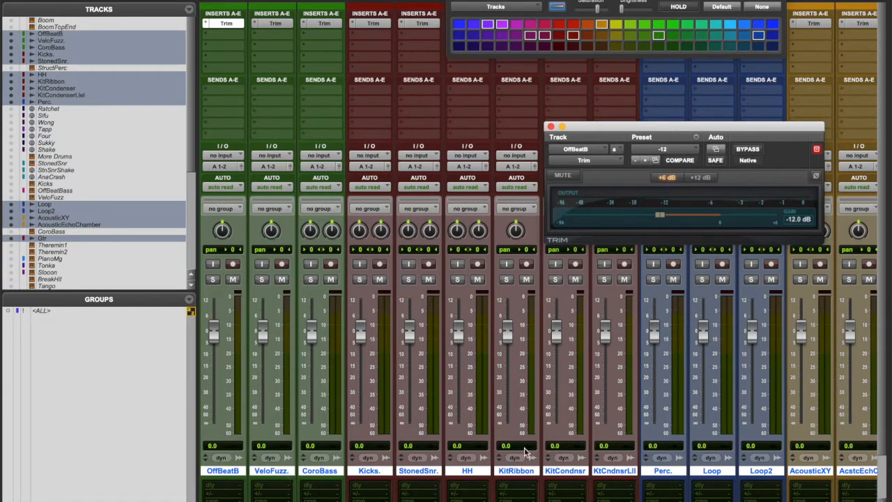
pyautogui.click(455, 2)
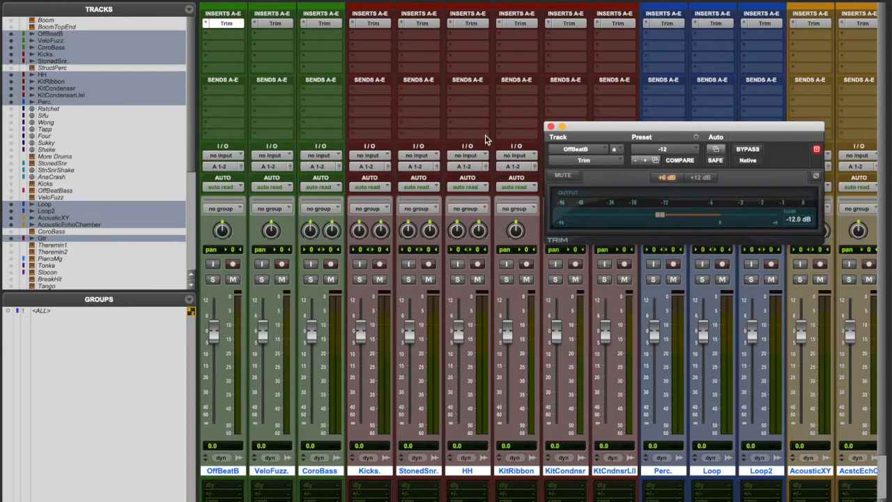
pyautogui.moveTo(663, 124); pyautogui.dragTo(548, 90)
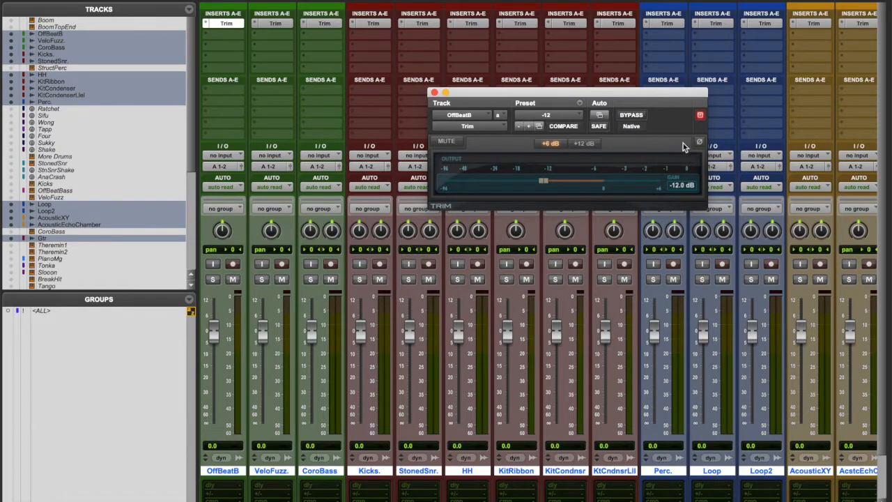
# Create one new stereo Master Fader track after the KellyLead track
pyautogui.hscroll(15, 507, 260)
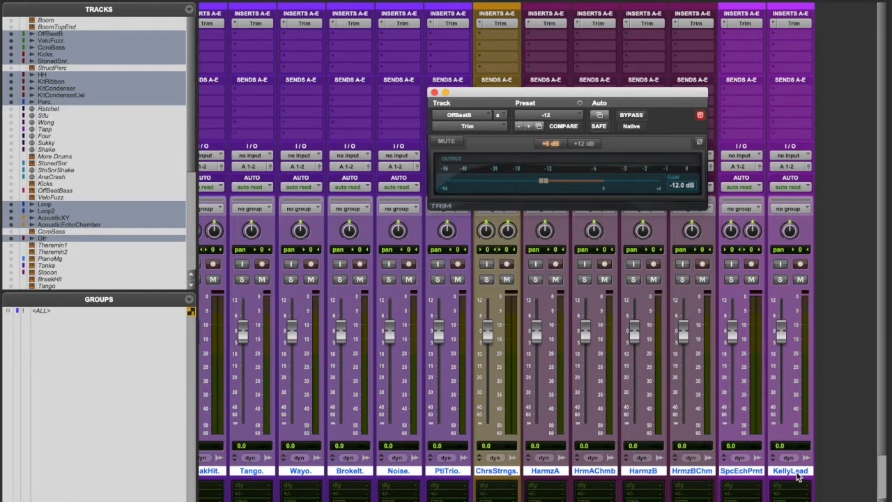
pyautogui.press('super+shift+n')
pyautogui.press('super+Right')
pyautogui.press('super+Right')
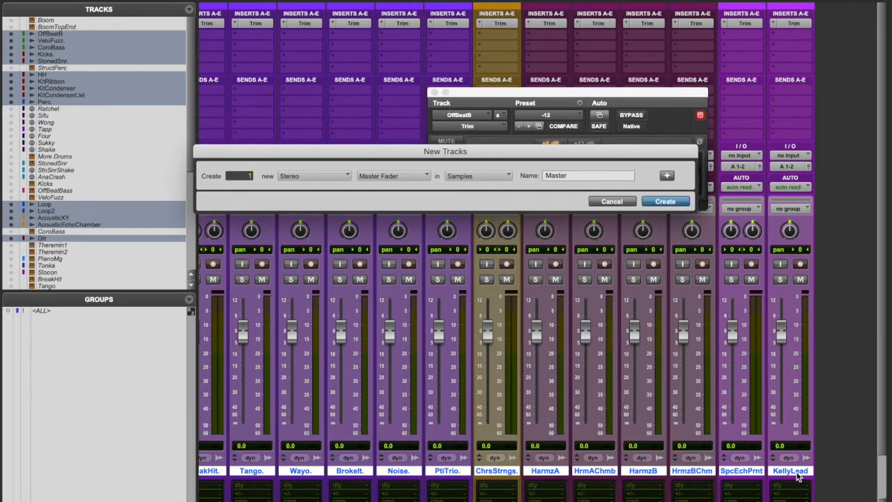
pyautogui.press('Return')
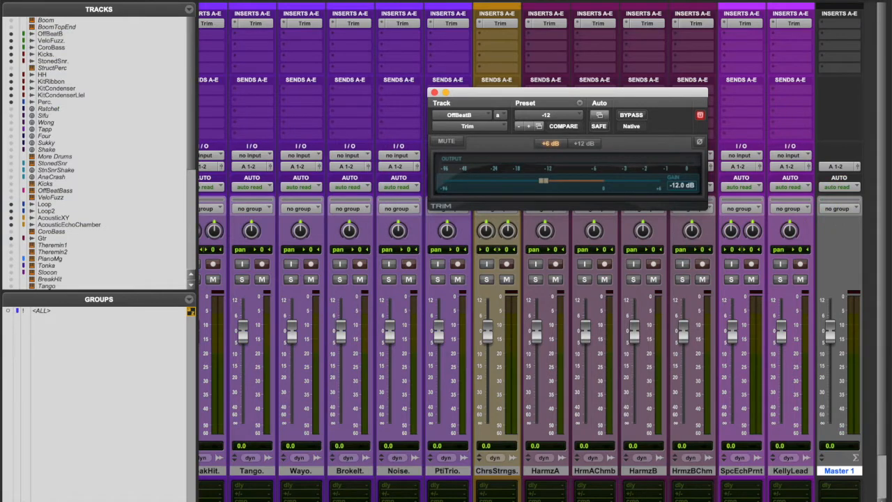
# Play the session from around bar 77 and check the channel and master levels in the mixer
pyautogui.press('XF86AudioMute')
pyautogui.press('super+equal')
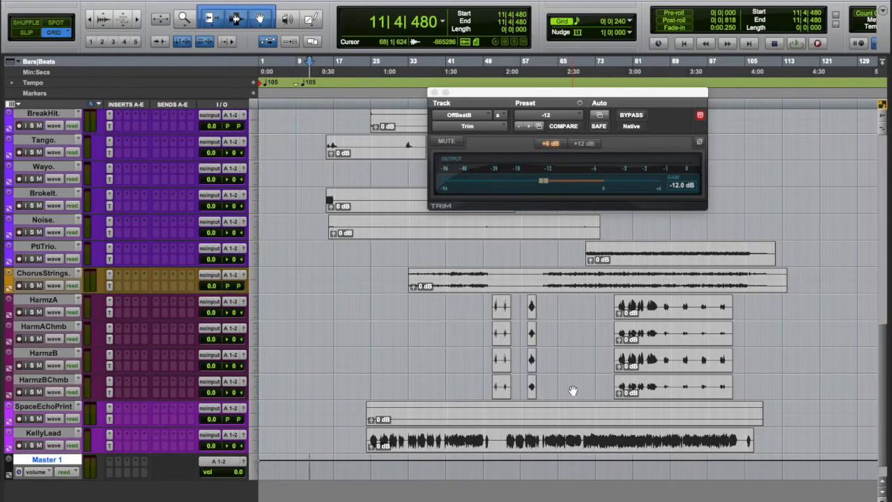
pyautogui.click(618, 274)
pyautogui.press('space')
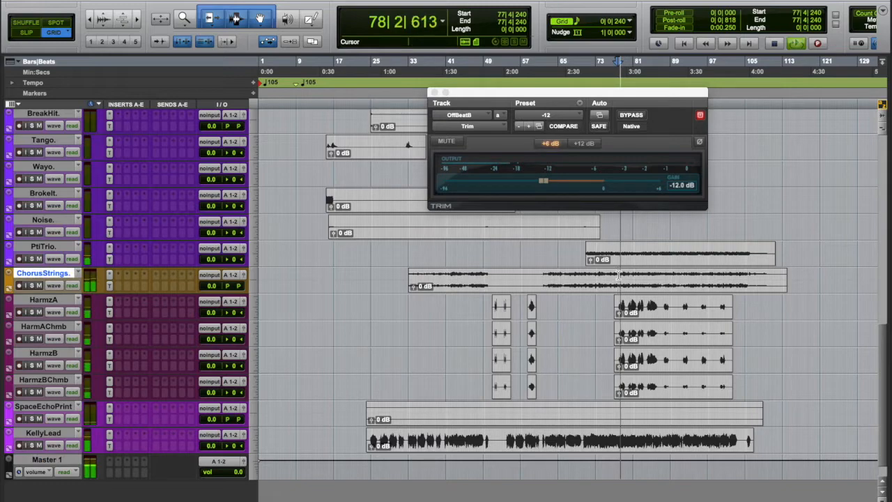
pyautogui.press('super+equal')
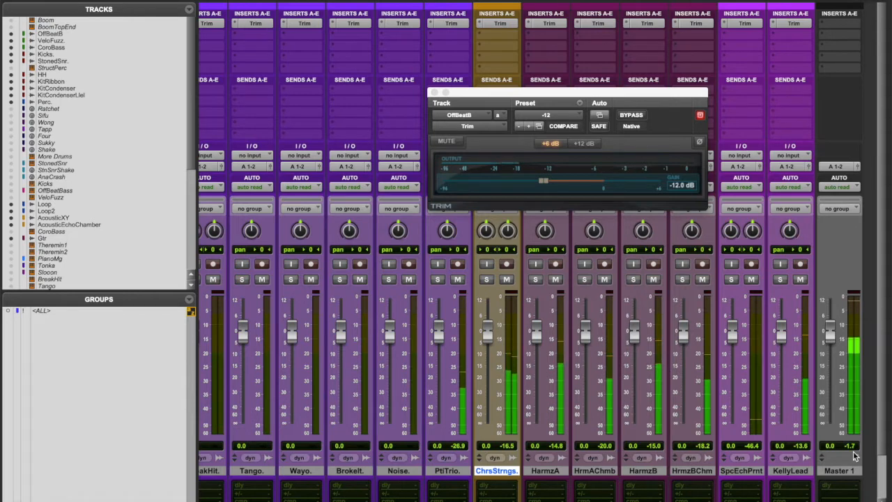
pyautogui.press('space')
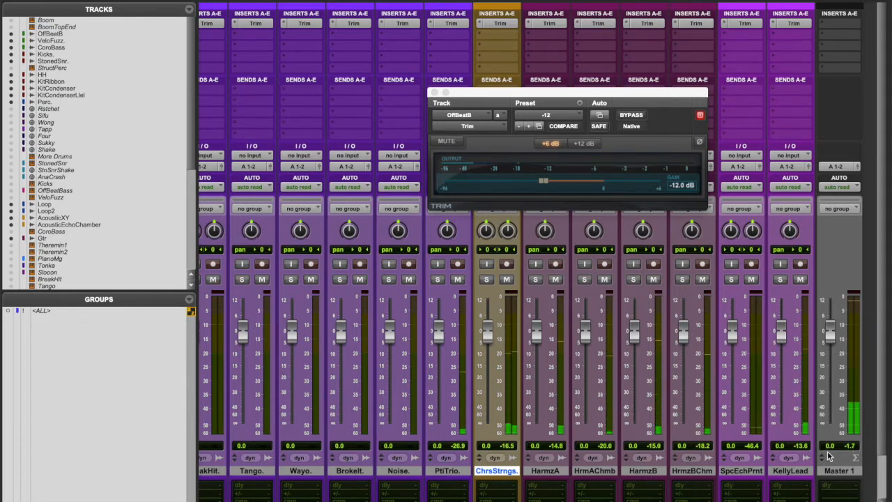
# Bypass the Trim plug-in on all tracks and close its plug-in window
pyautogui.keyDown('alt'); pyautogui.keyDown('super'); pyautogui.click(548, 25); pyautogui.keyUp('super'); pyautogui.keyUp('alt')
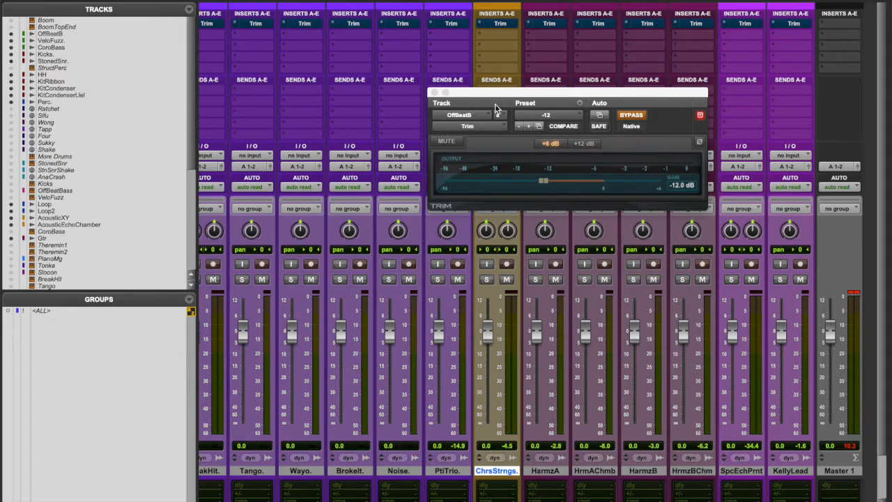
pyautogui.click(434, 92)
# Insert a second Trim plug-in in the second insert slot of the OffBeatB track
pyautogui.hscroll(-15, 434, 91)
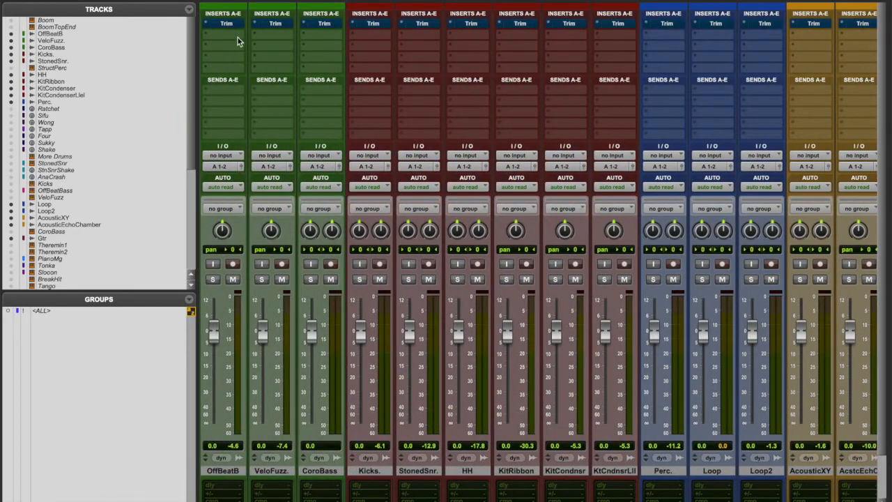
pyautogui.click(222, 36)
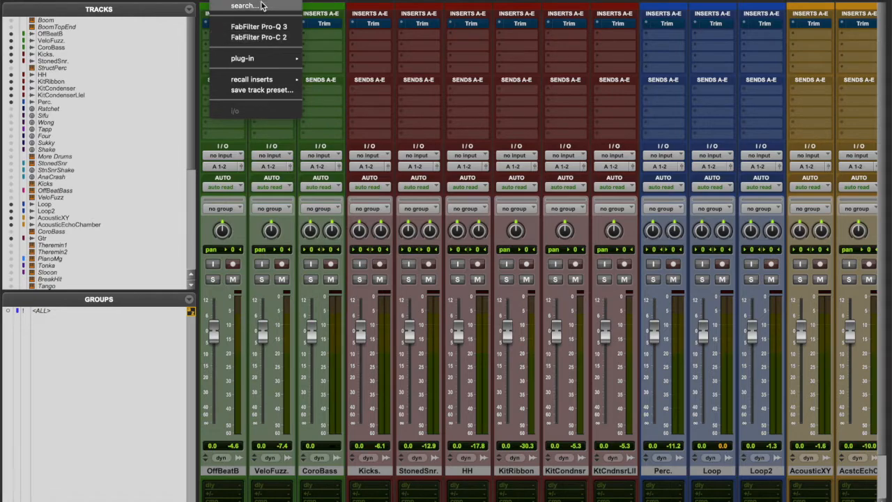
pyautogui.moveTo(265, 60)
pyautogui.moveTo(347, 100)
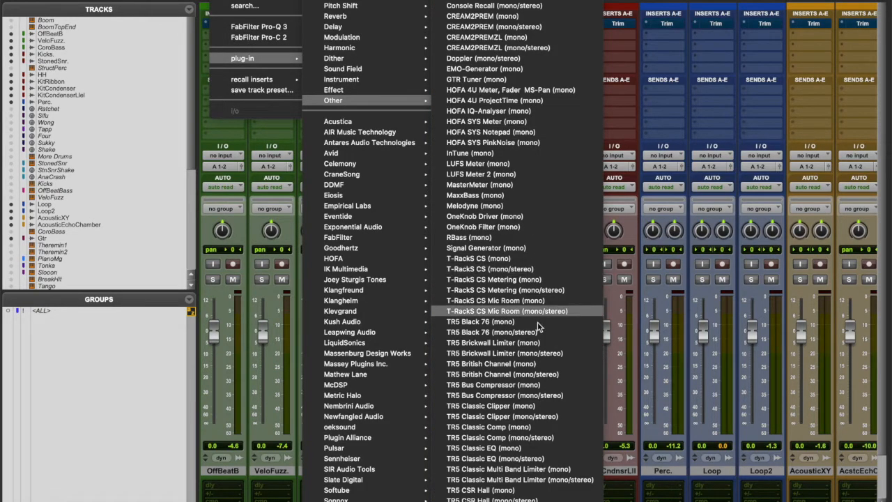
pyautogui.moveTo(538, 498)
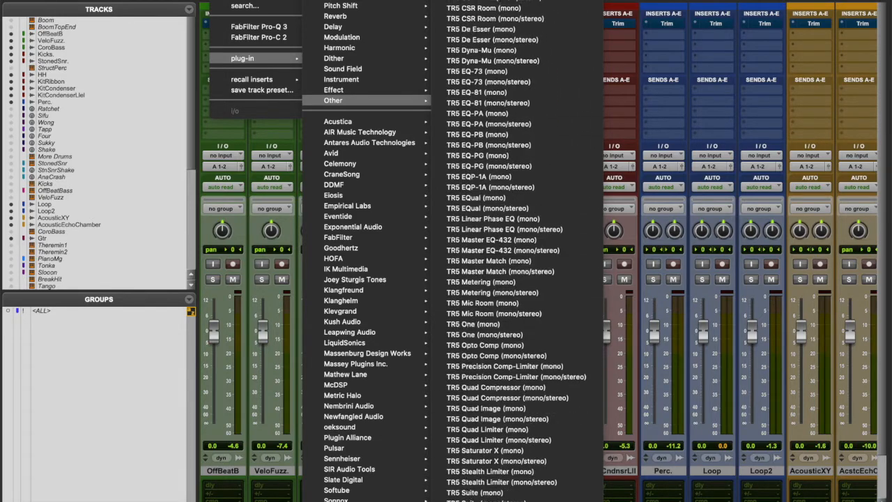
pyautogui.click(516, 490)
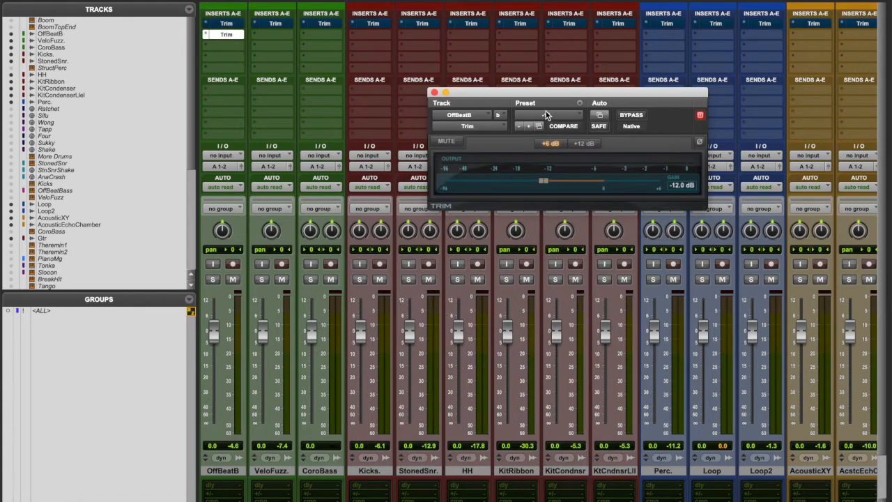
# Load the factory default preset in the second Trim plug-in and set its gain to -12 dB
pyautogui.click(548, 115)
pyautogui.click(545, 162)
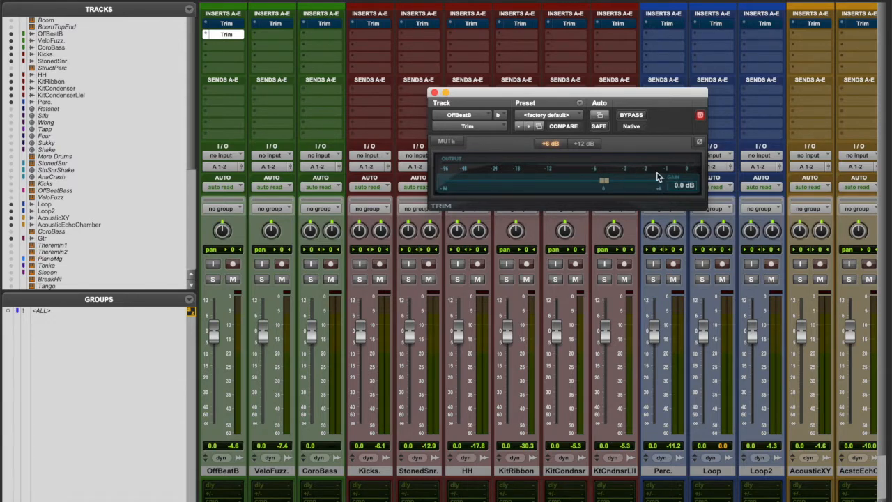
pyautogui.click(679, 184)
pyautogui.write('-12')
pyautogui.press('Return')
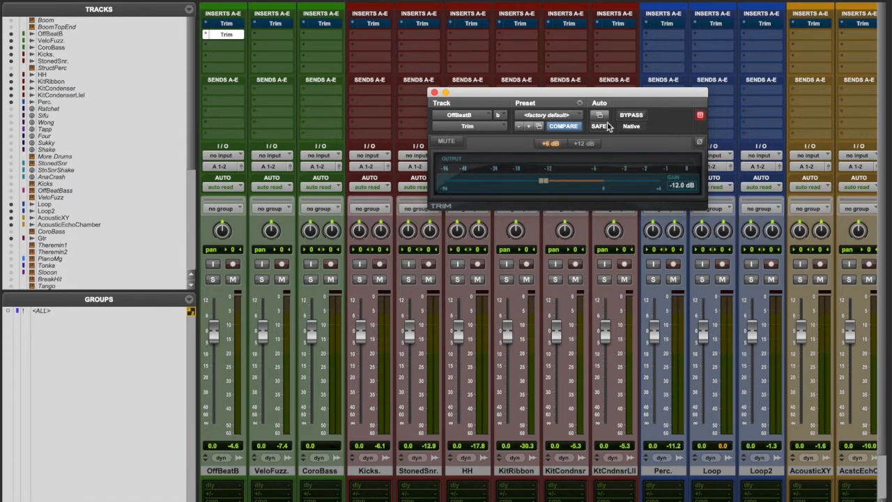
# Review the Trim plug-in's default setting preference and set its settings to be saved to the Root Settings Folder
pyautogui.click(580, 102)
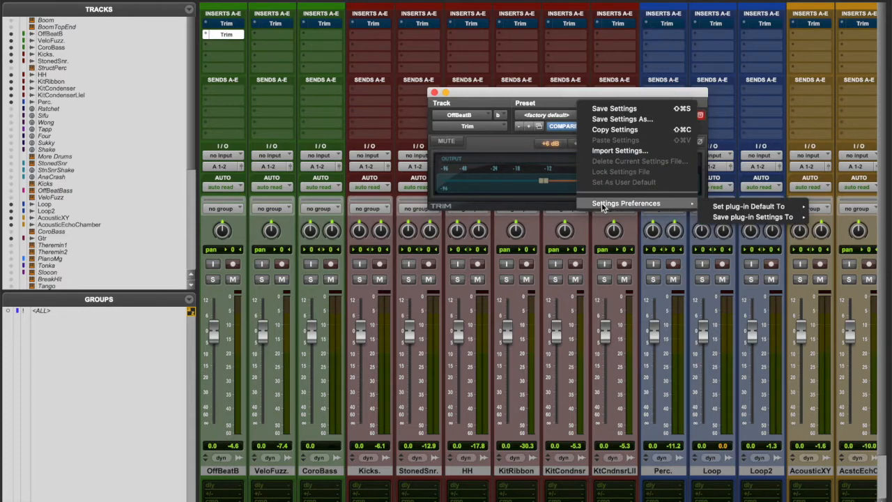
pyautogui.click(770, 129)
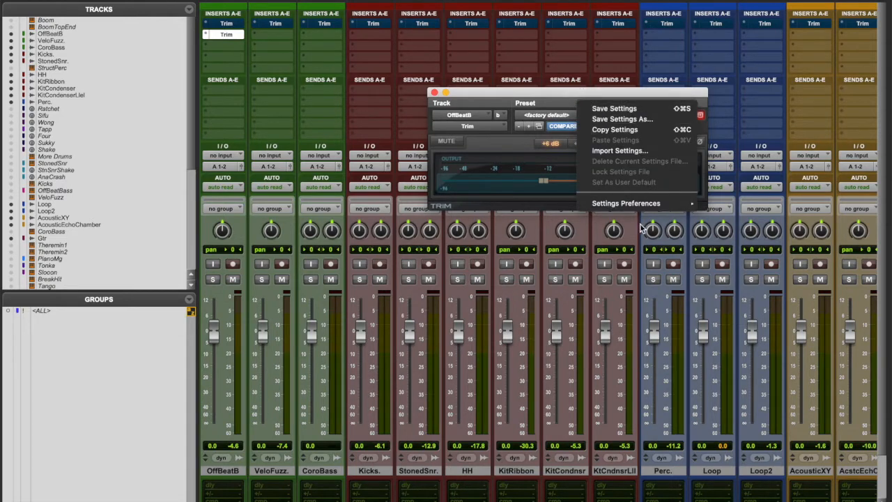
pyautogui.moveTo(645, 208)
pyautogui.moveTo(744, 208)
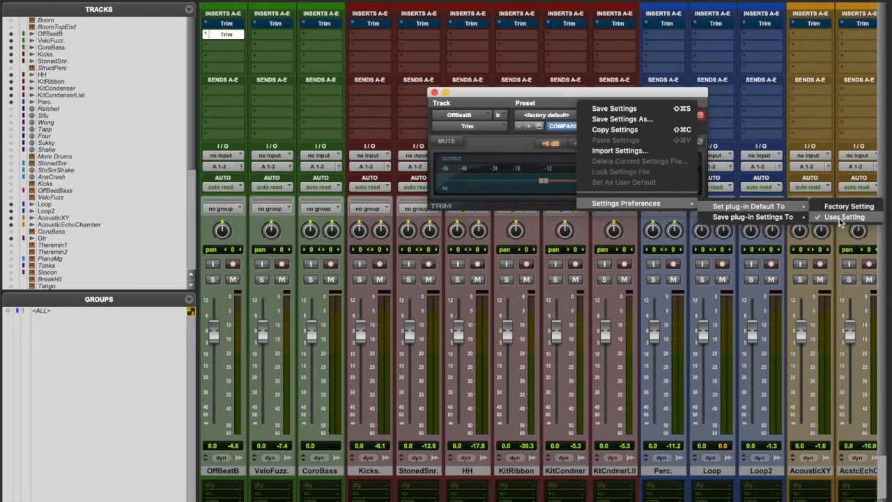
pyautogui.moveTo(794, 223)
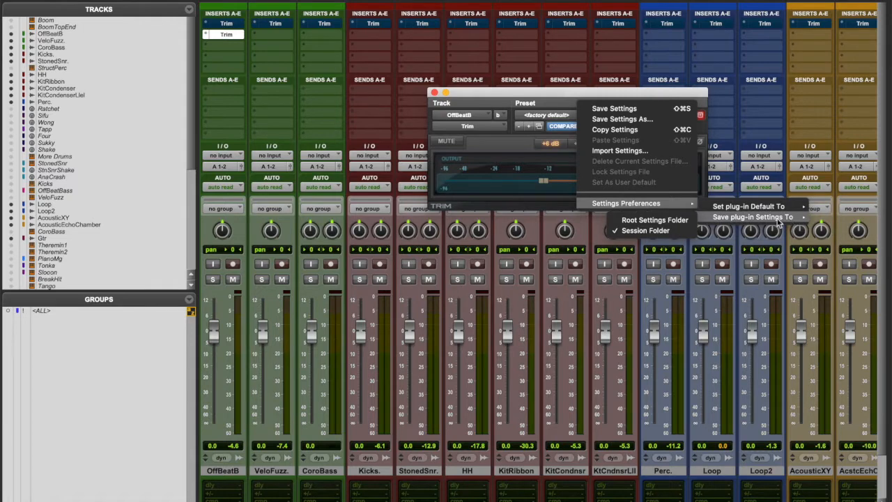
pyautogui.click(632, 220)
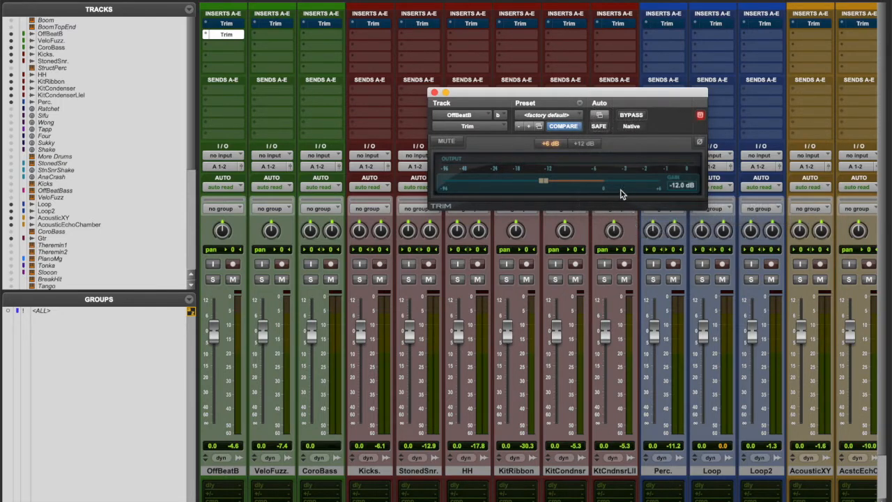
# Save the current Trim settings as a preset named -12, replacing the existing file
pyautogui.click(580, 104)
pyautogui.moveTo(598, 203)
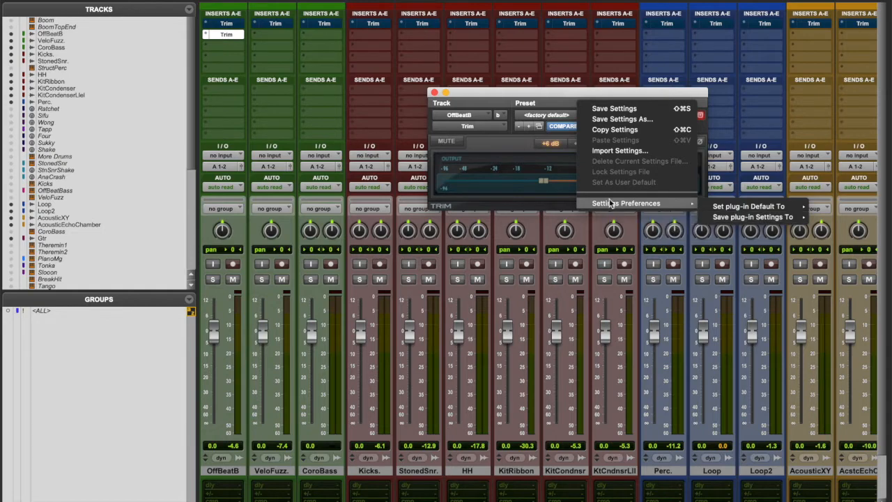
pyautogui.click(603, 119)
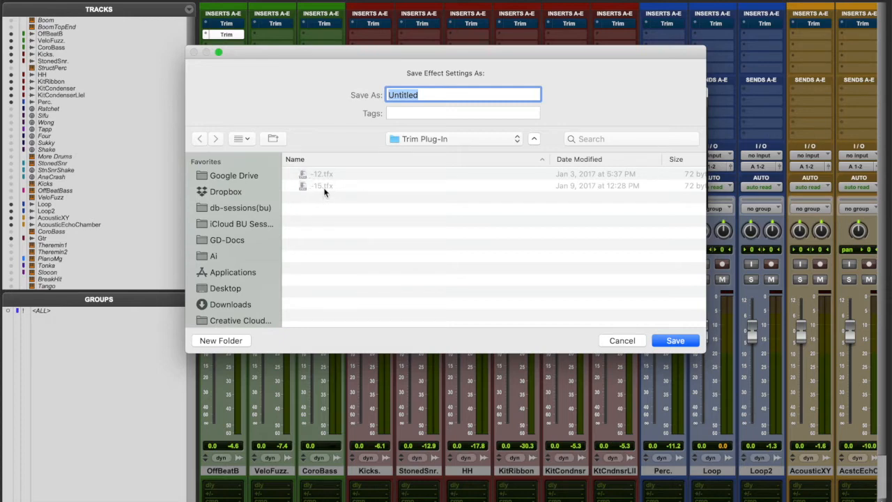
pyautogui.click(323, 174)
pyautogui.click(419, 94)
pyautogui.press('BackSpace')
pyautogui.press('BackSpace')
pyautogui.click(675, 340)
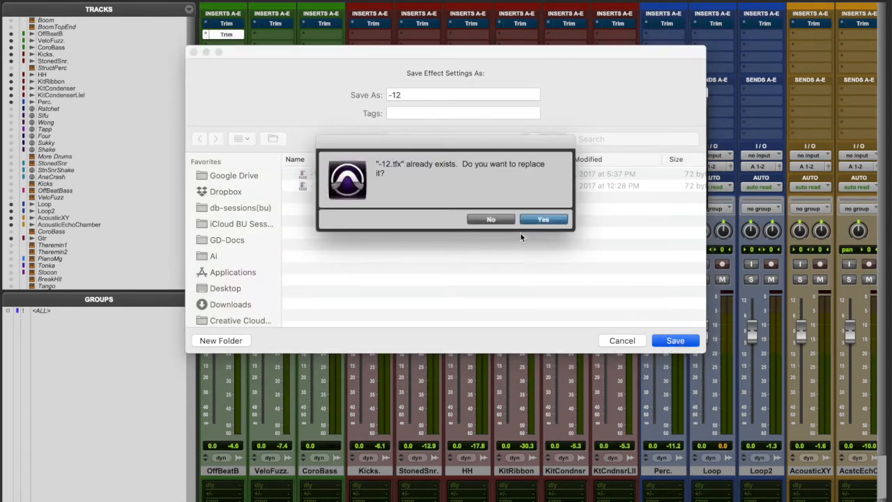
pyautogui.click(535, 220)
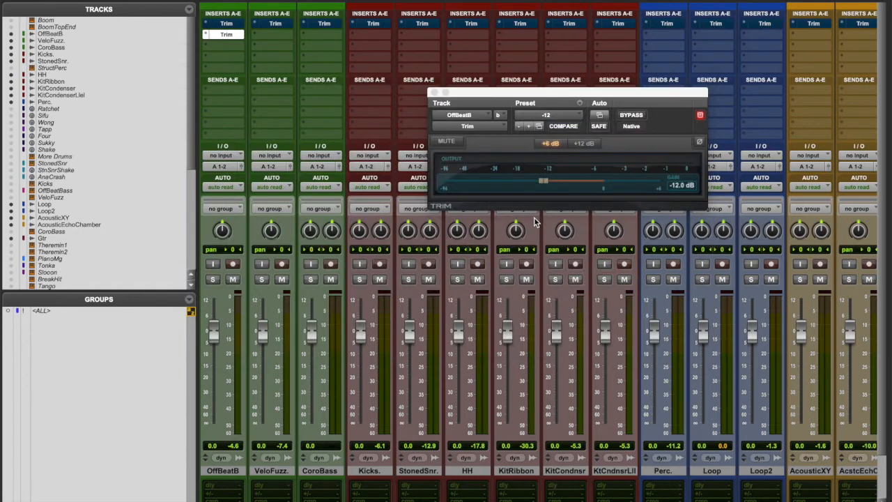
# Set the Trim plug-in's current -12 settings as the user default and close its window
pyautogui.click(580, 104)
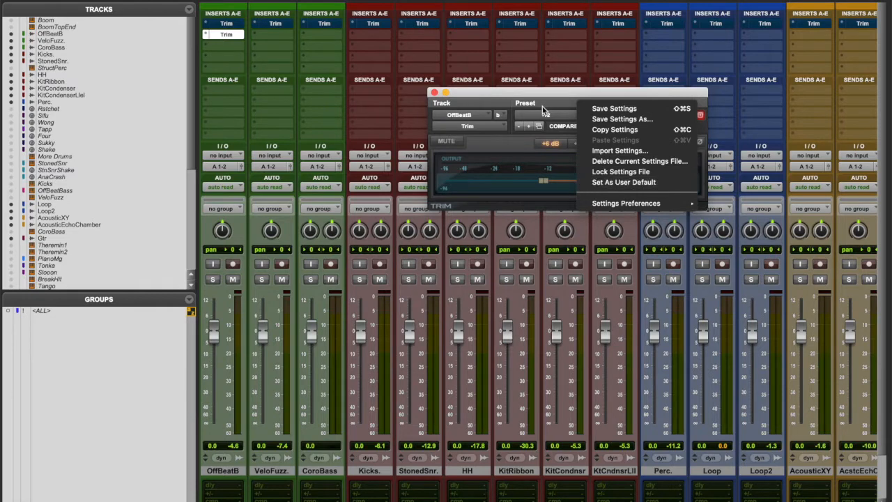
pyautogui.click(596, 183)
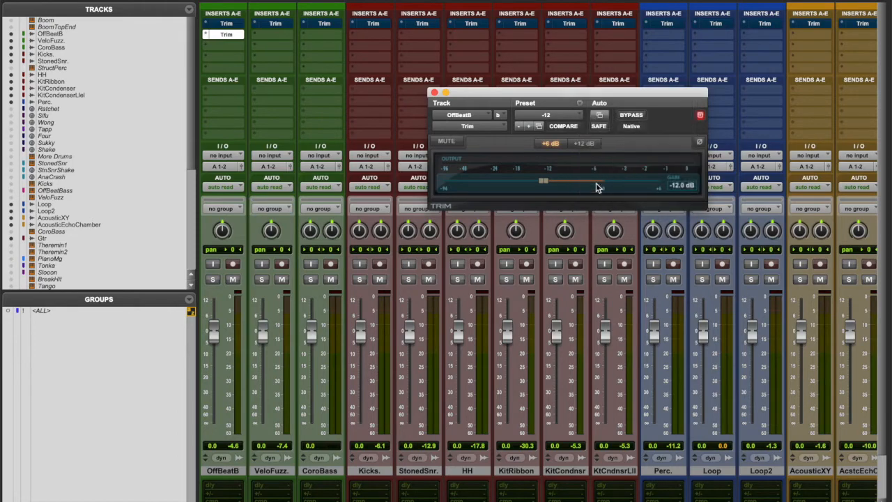
pyautogui.click(434, 92)
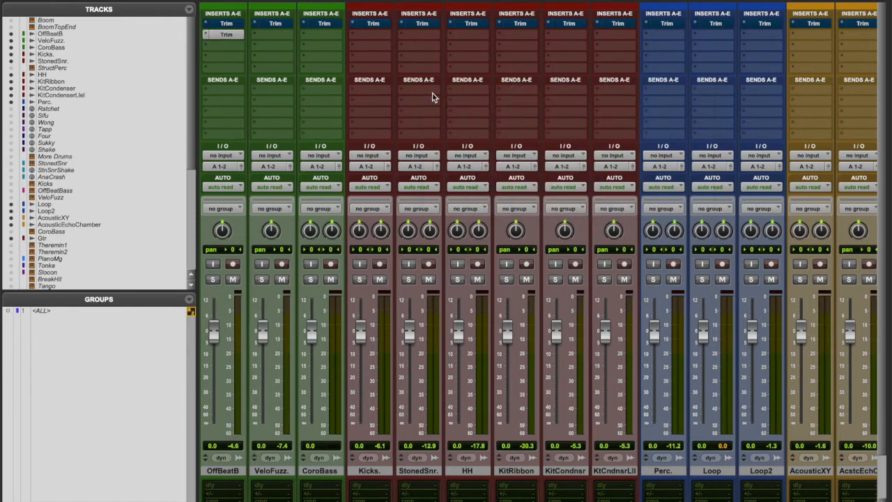
# Insert a mono Trim plug-in in the third insert slot of the VeloFuzz. track to test the default setting
pyautogui.click(271, 47)
pyautogui.moveTo(321, 46)
pyautogui.moveTo(382, 103)
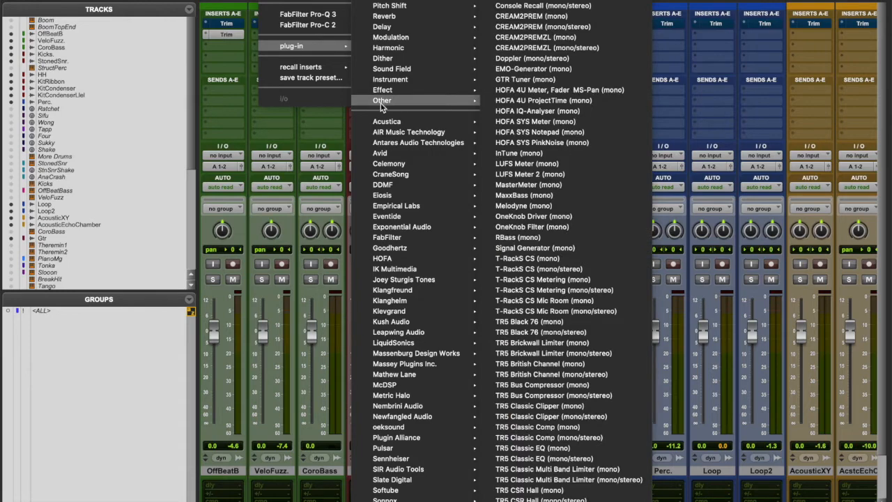
pyautogui.scroll(-10, 614, 226)
pyautogui.scroll(-8, 558, 251)
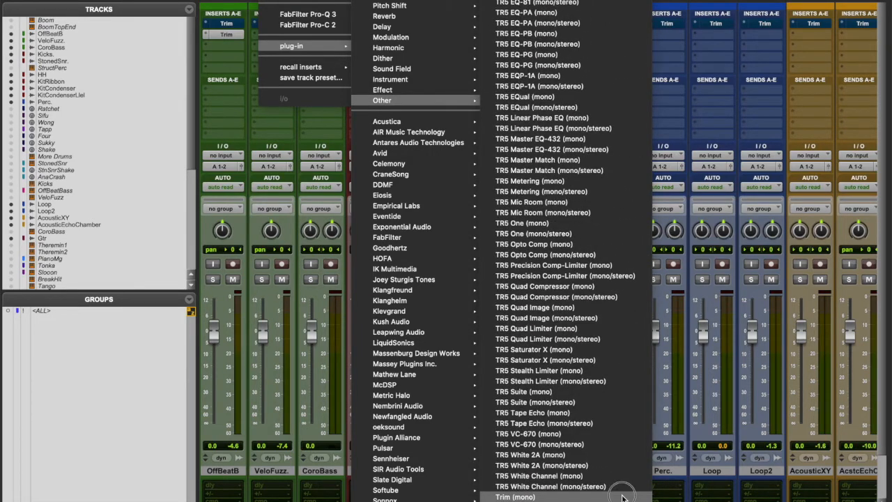
pyautogui.click(623, 497)
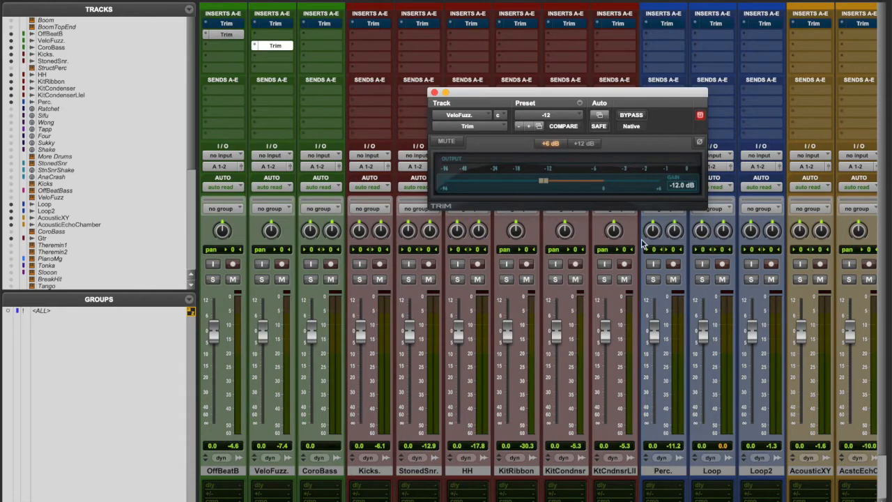
pyautogui.click(434, 92)
# Remove the test Trim from the VeloFuzz. track and the second Trim from the OffBeatB track
pyautogui.click(256, 35)
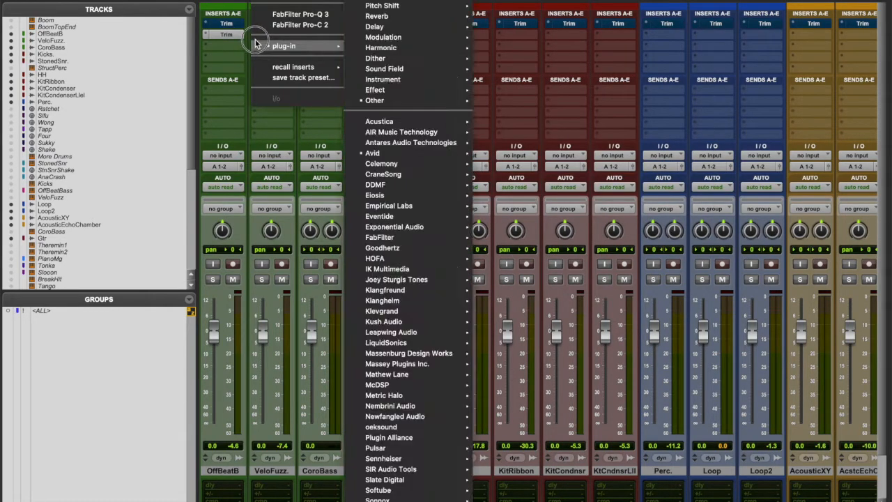
pyautogui.click(270, 1)
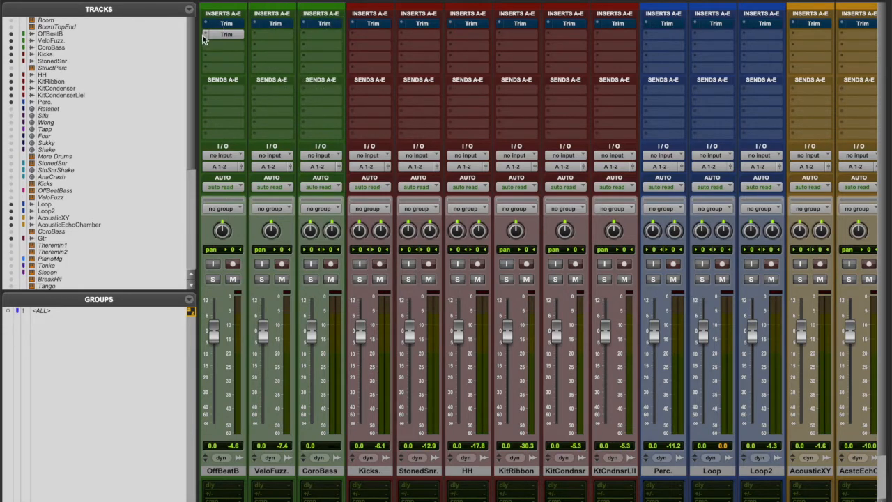
pyautogui.click(205, 34)
pyautogui.press('Escape')
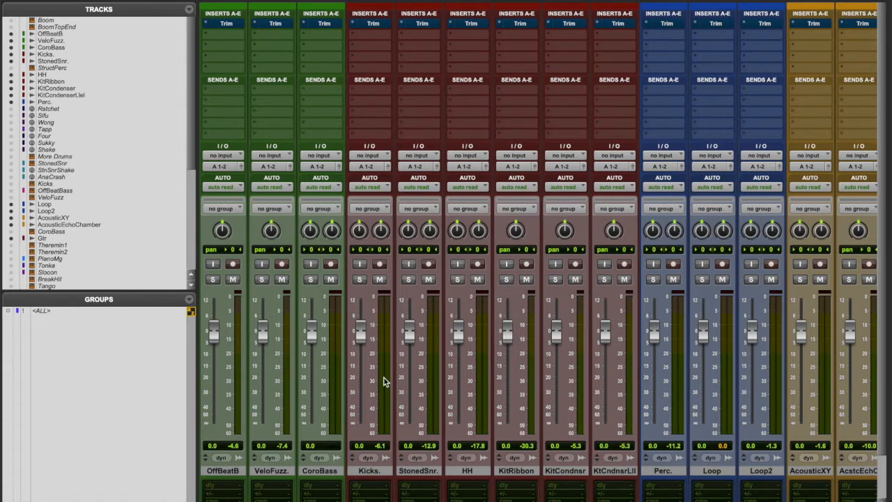
# Solo the Loop track instead of Loop2 in the Edit window and play it from just before bar 17
pyautogui.click(752, 279)
pyautogui.press('super+equal')
pyautogui.scroll(15, 725, 324)
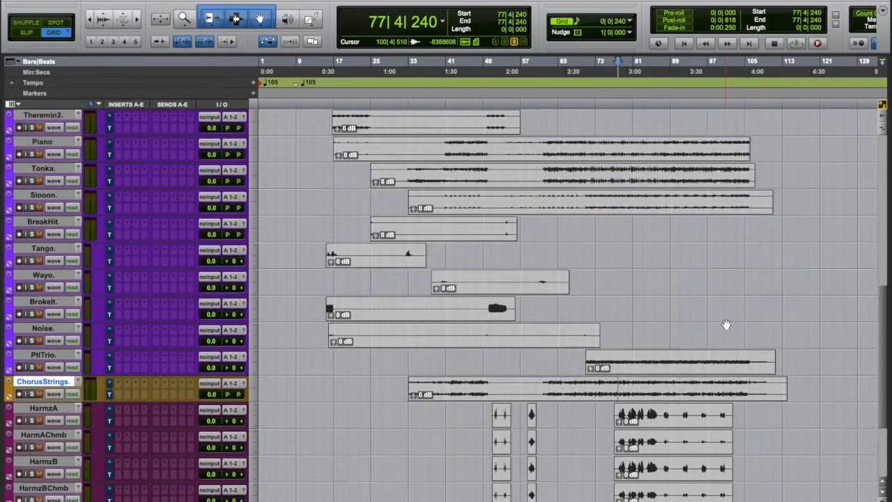
pyautogui.scroll(-1, 726, 324)
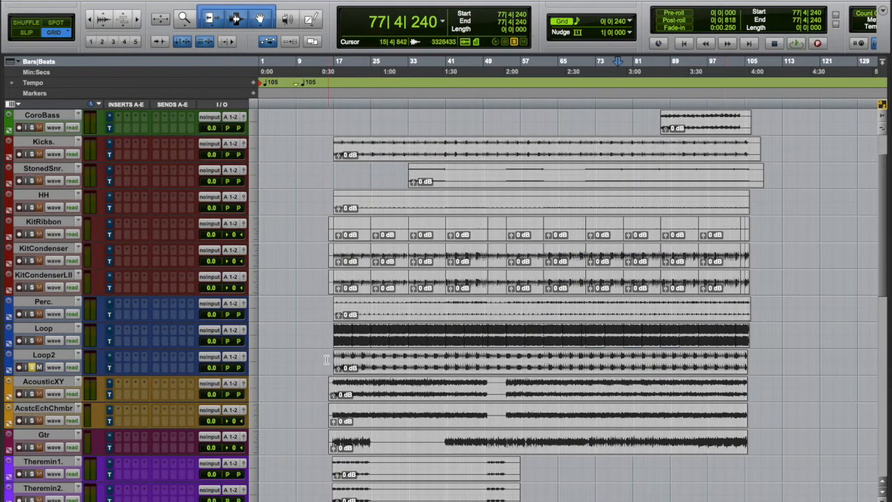
pyautogui.click(31, 367)
pyautogui.click(32, 341)
pyautogui.click(330, 334)
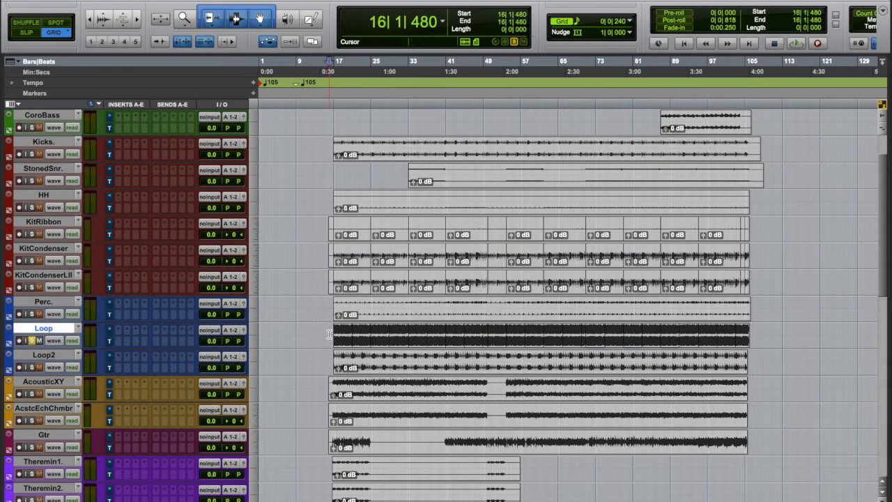
pyautogui.press('space')
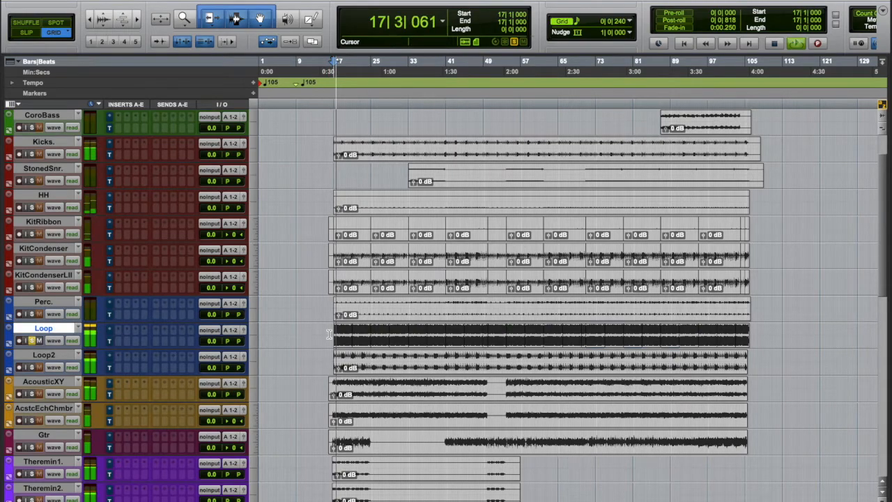
# Return to the Mix window, take the Loop track out of solo and mute it
pyautogui.hotkey('ctrl', '=')
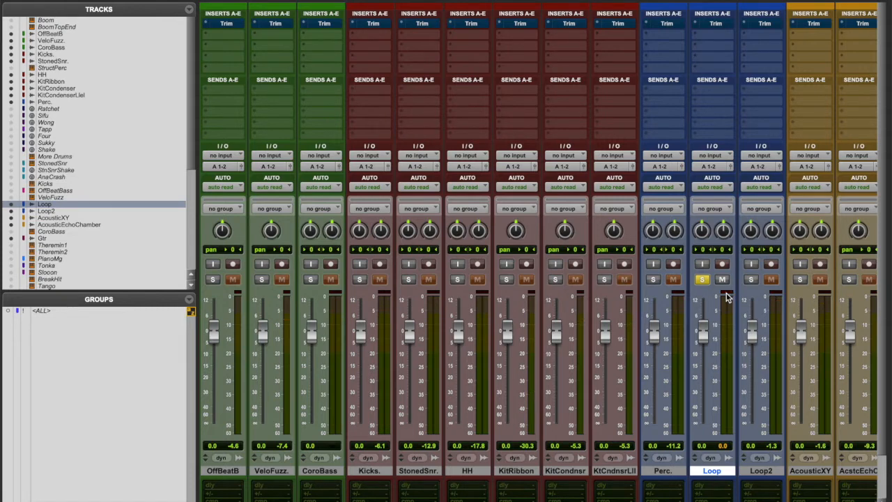
pyautogui.click(703, 279)
pyautogui.click(723, 279)
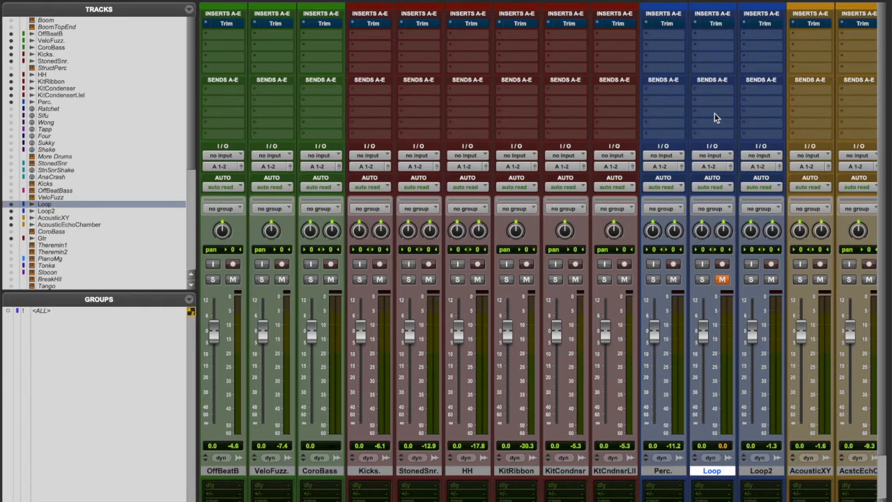
# Insert a multi-mono Signal Generator in the second insert slot of the Loop track
pyautogui.click(716, 37)
pyautogui.moveTo(716, 35)
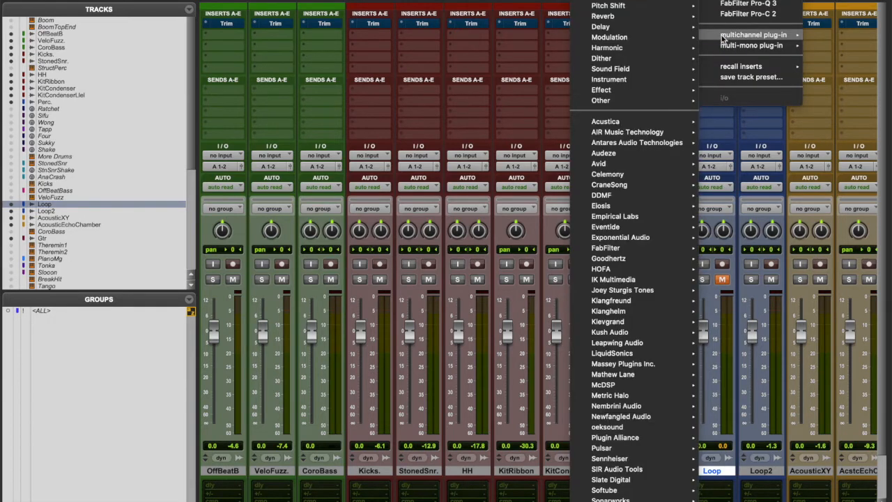
pyautogui.moveTo(625, 101)
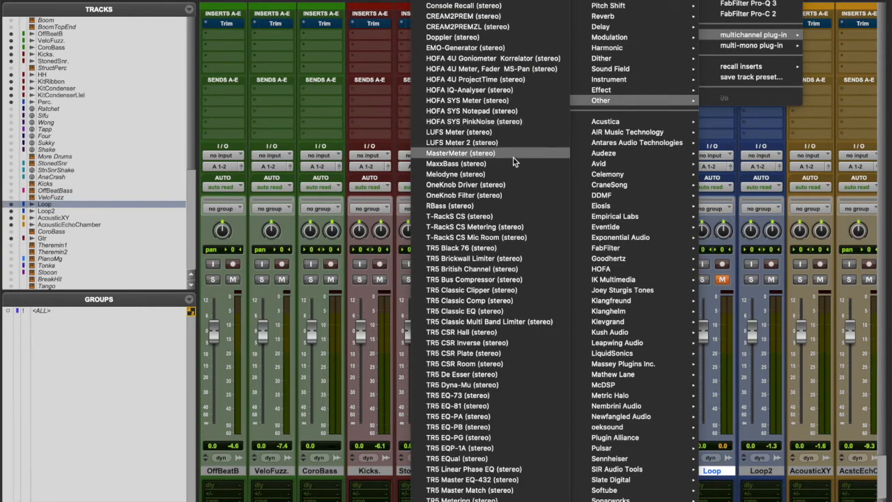
pyautogui.scroll(-5, 510, 384)
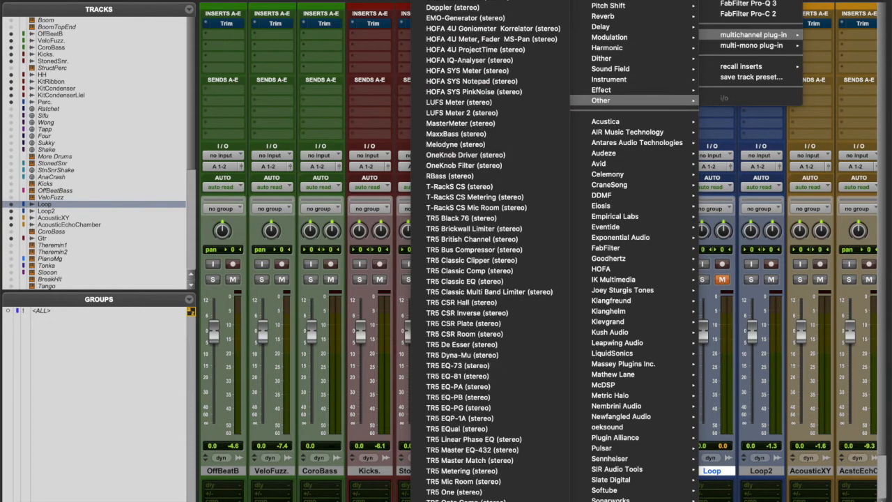
pyautogui.scroll(-1, 525, 386)
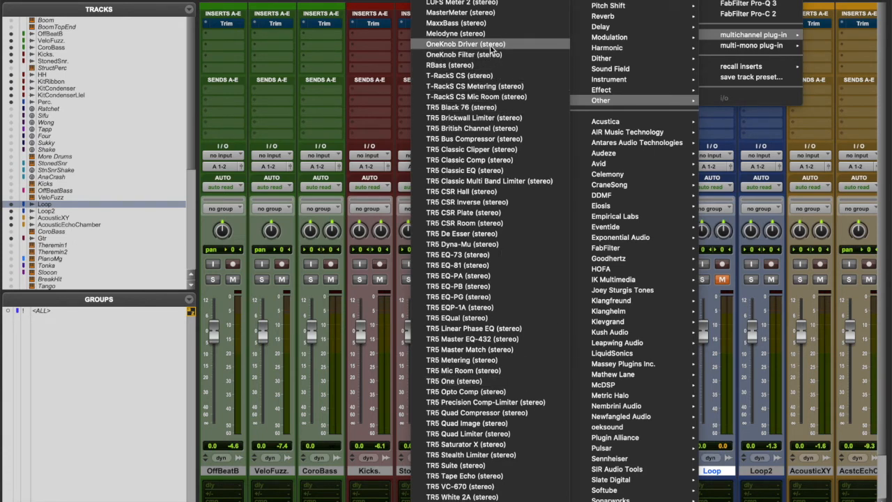
pyautogui.moveTo(740, 46)
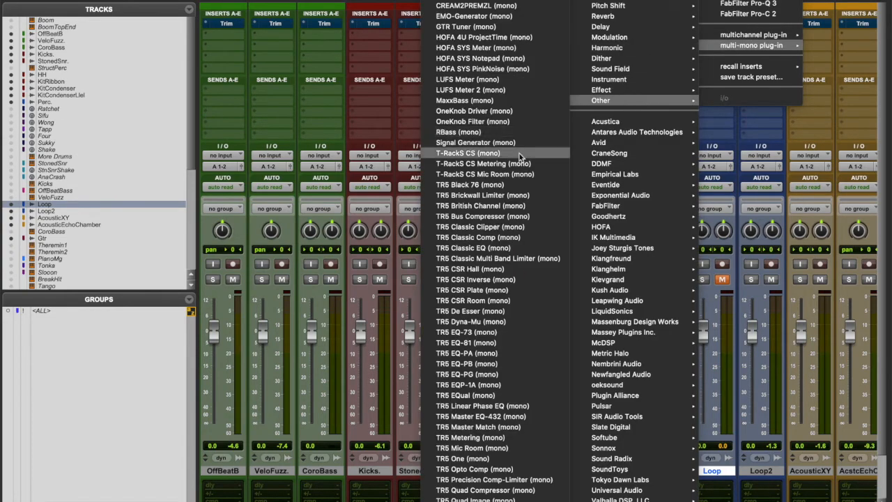
pyautogui.click(518, 143)
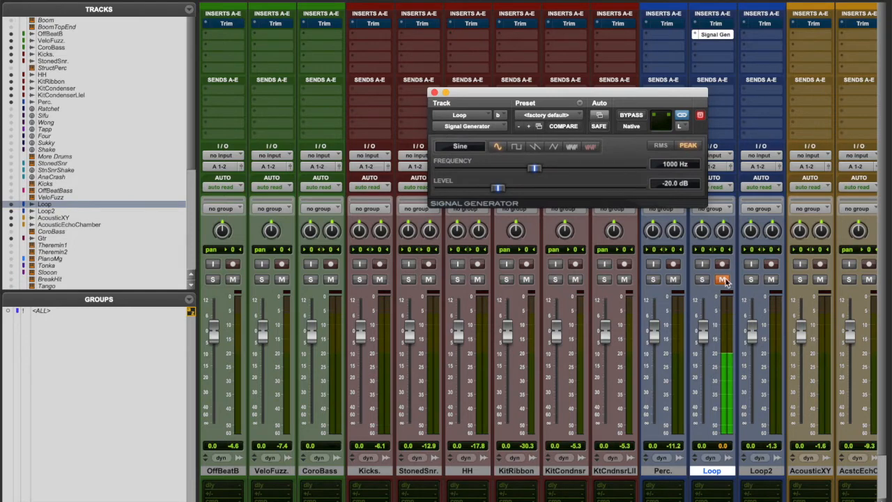
# Set the Signal Generator's level to -18 dB, move its window aside and keep it open alongside other plug-ins
pyautogui.click(664, 184)
pyautogui.write('-')
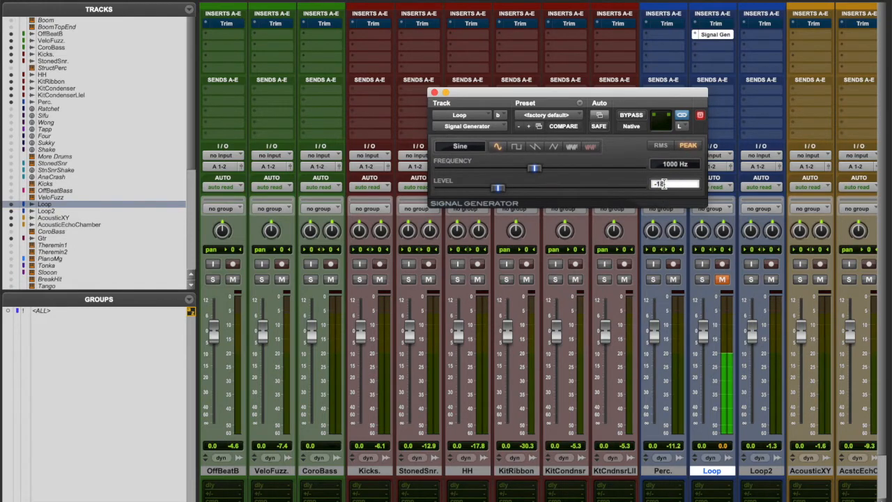
pyautogui.write('18')
pyautogui.press('Return')
pyautogui.moveTo(675, 93); pyautogui.dragTo(497, 50)
pyautogui.click(521, 73)
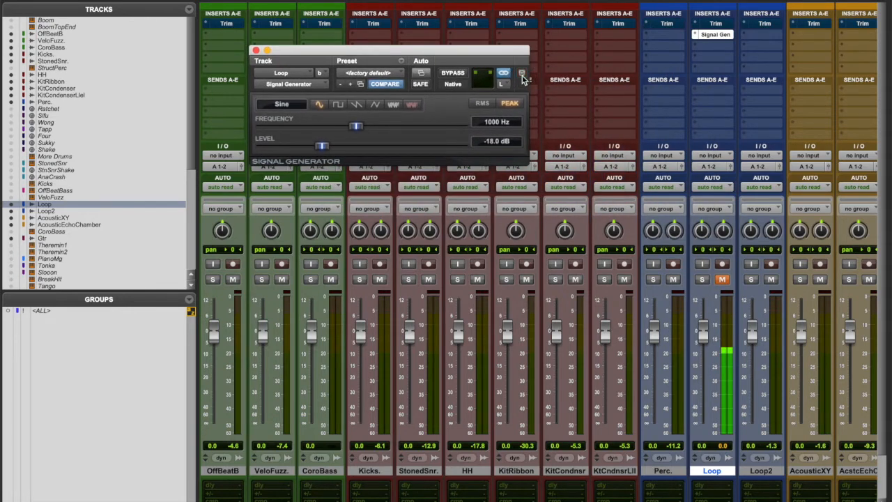
# Insert the stereo Waves VU Meter in the Loop track's fifth insert slot and place its window below the Signal Generator
pyautogui.click(707, 70)
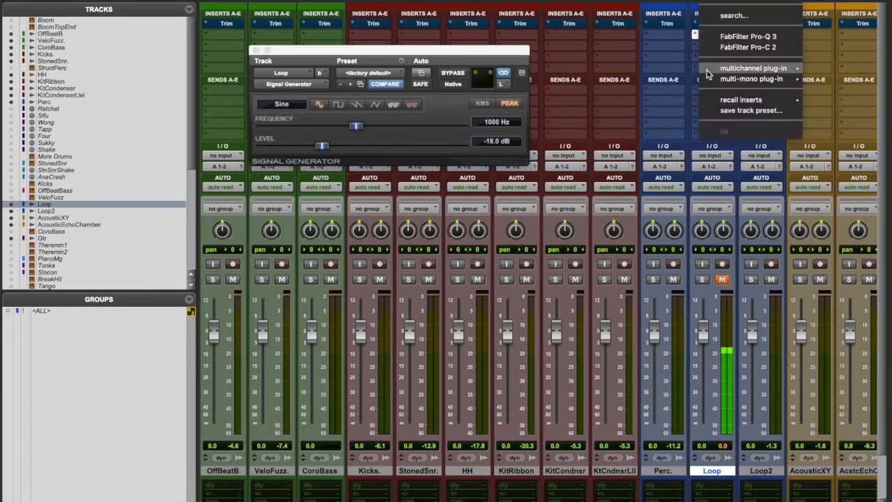
pyautogui.moveTo(753, 68)
pyautogui.moveTo(679, 83)
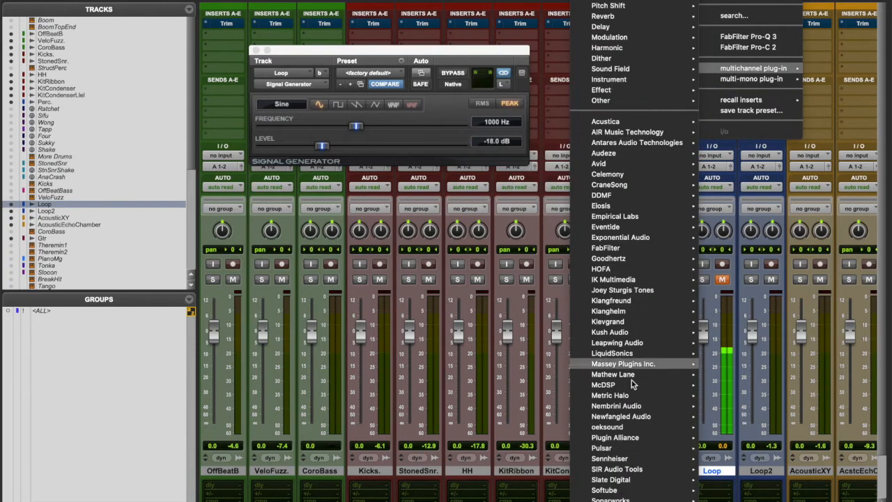
pyautogui.scroll(-5, 621, 495)
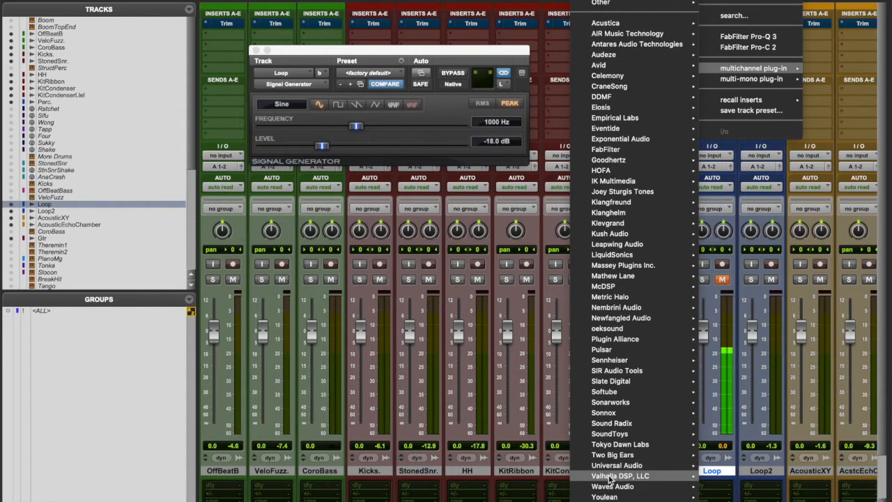
pyautogui.moveTo(612, 477)
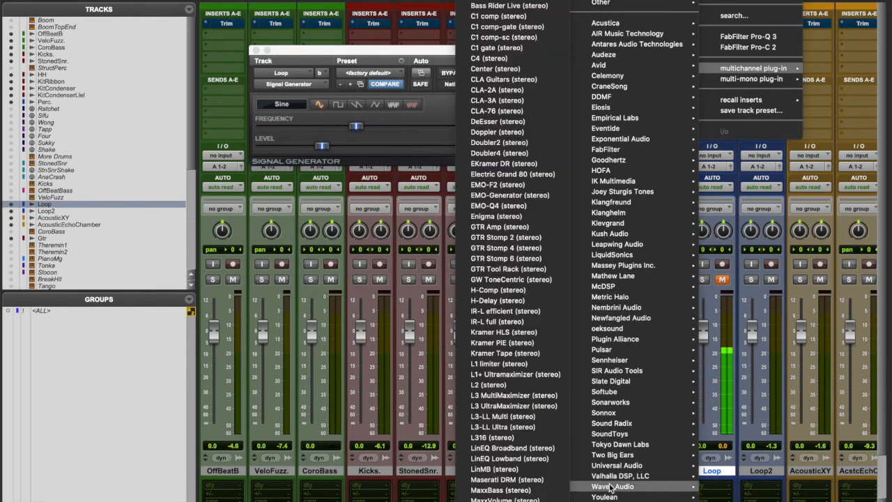
pyautogui.scroll(-15, 503, 469)
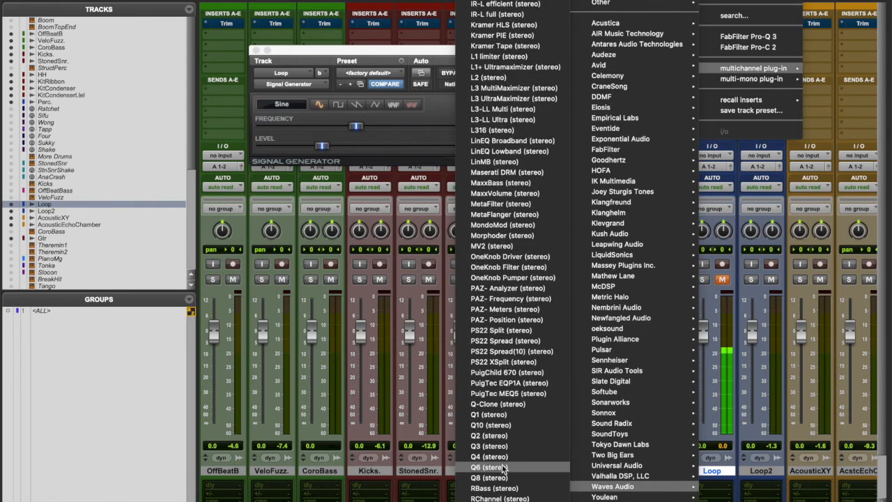
pyautogui.scroll(-12, 503, 467)
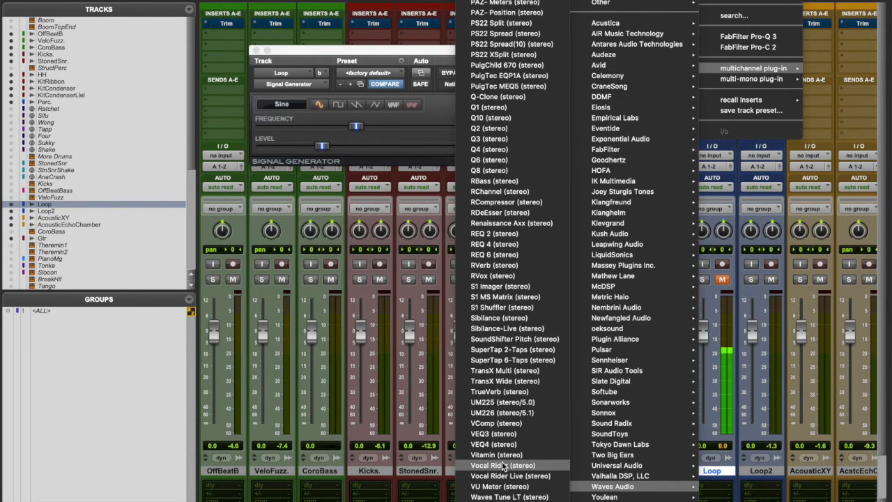
pyautogui.click(501, 486)
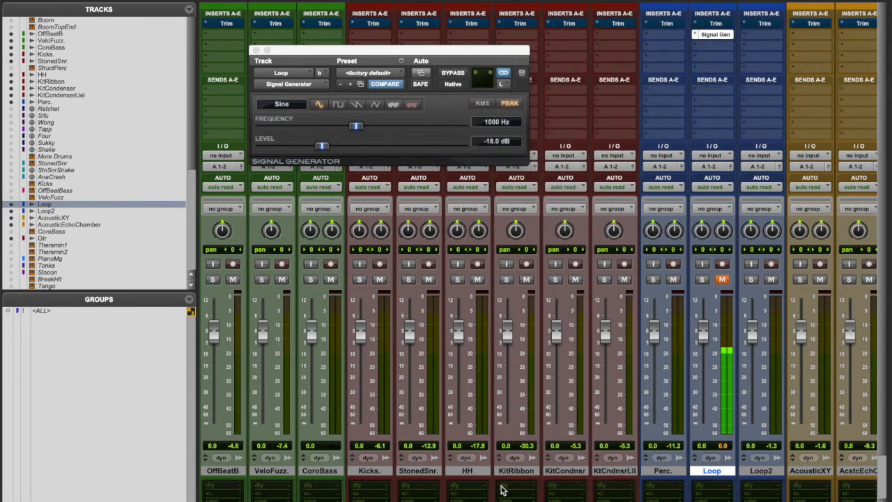
pyautogui.moveTo(443, 55); pyautogui.dragTo(423, 197)
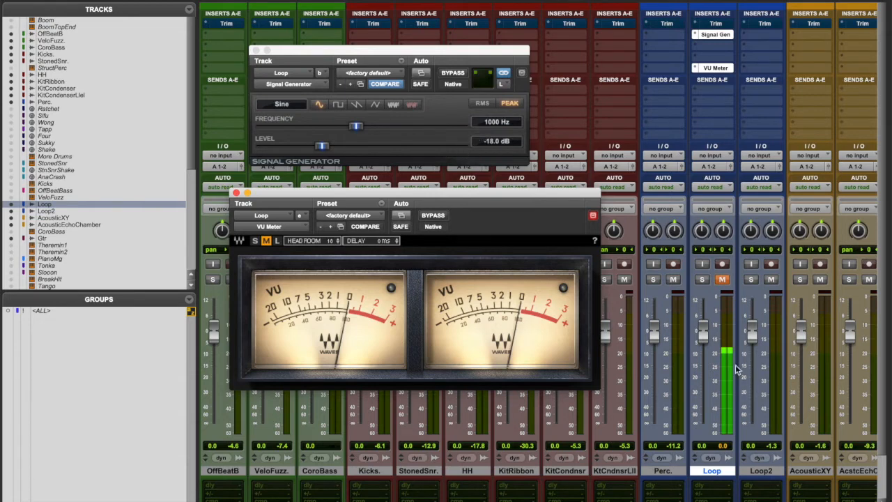
# Change the track meter type to Pro Tools Classic and close the Signal Generator and VU Meter windows
pyautogui.click(727, 338)
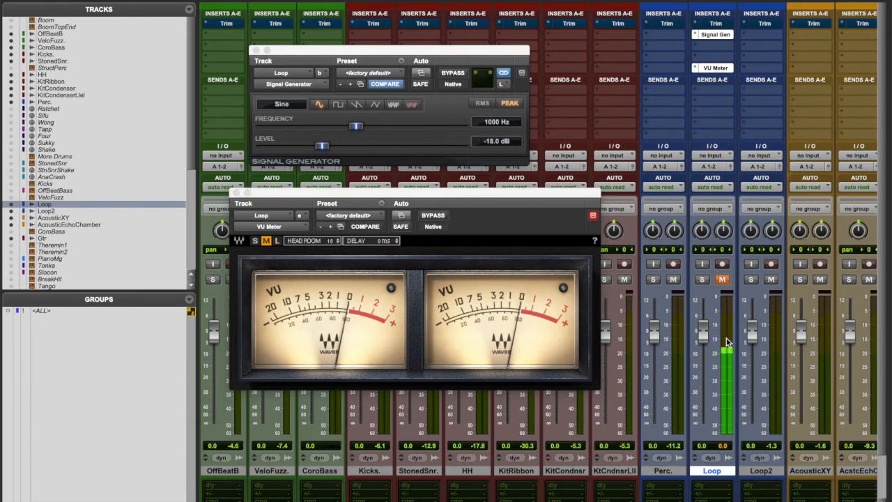
pyautogui.click(725, 335)
pyautogui.click(725, 340)
pyautogui.click(725, 337)
pyautogui.rightClick(719, 327)
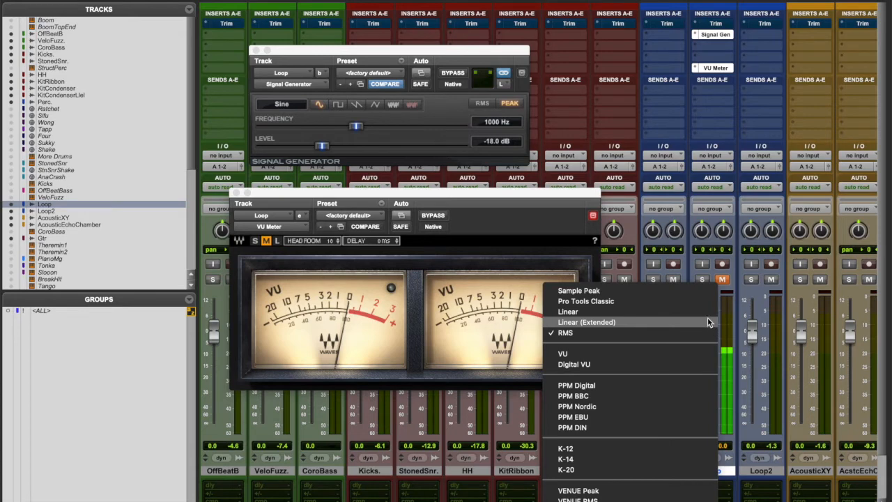
pyautogui.click(706, 304)
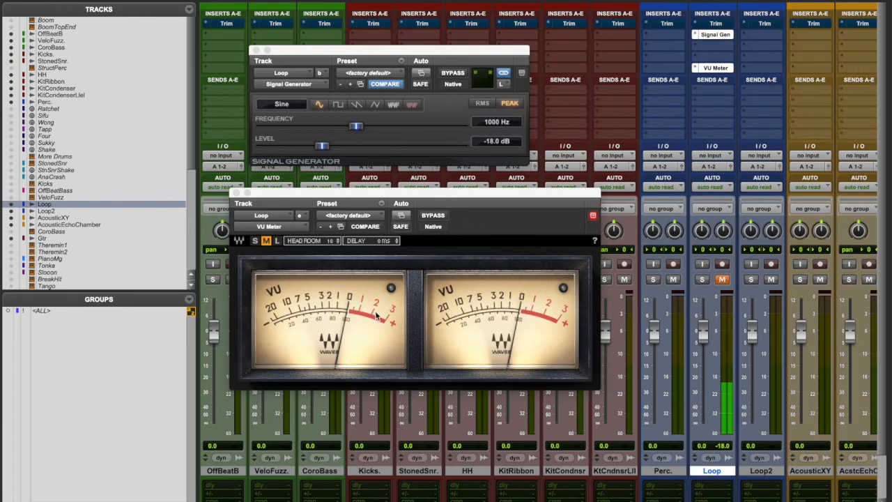
pyautogui.click(256, 50)
pyautogui.click(236, 193)
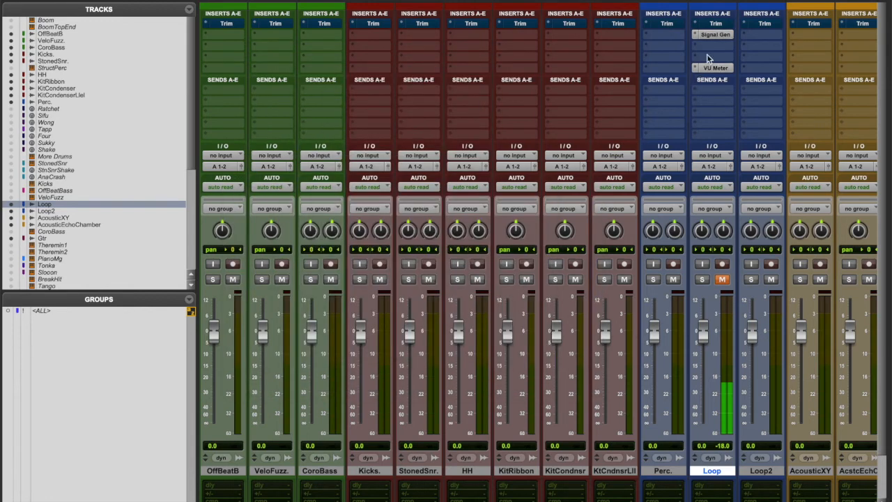
# Remove the Signal Generator and the VU Meter from the Loop track's inserts
pyautogui.click(694, 35)
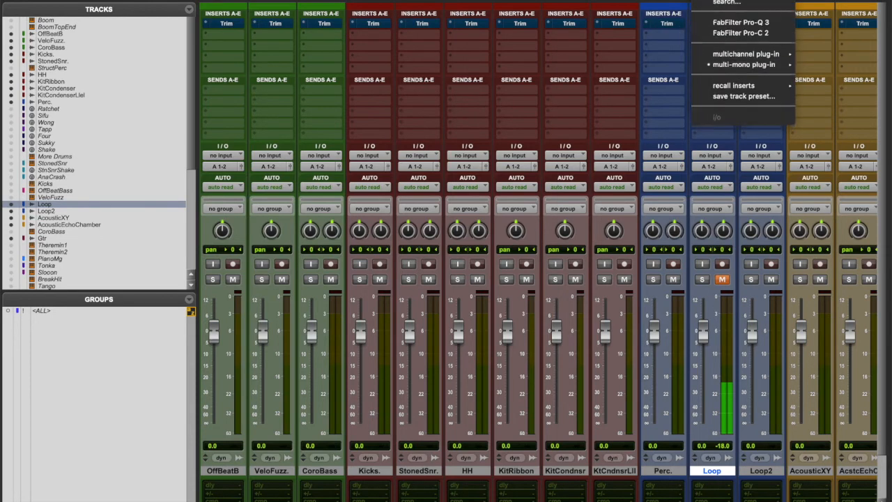
pyautogui.click(722, 1)
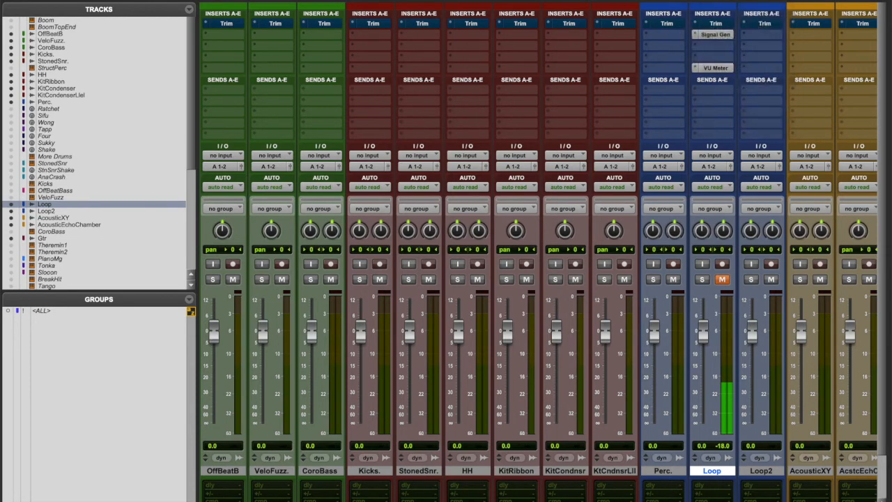
pyautogui.click(694, 63)
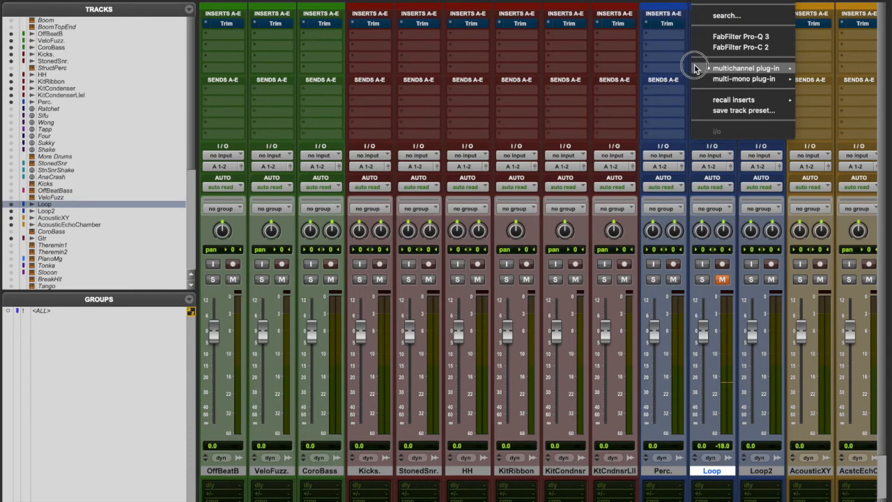
pyautogui.click(705, 3)
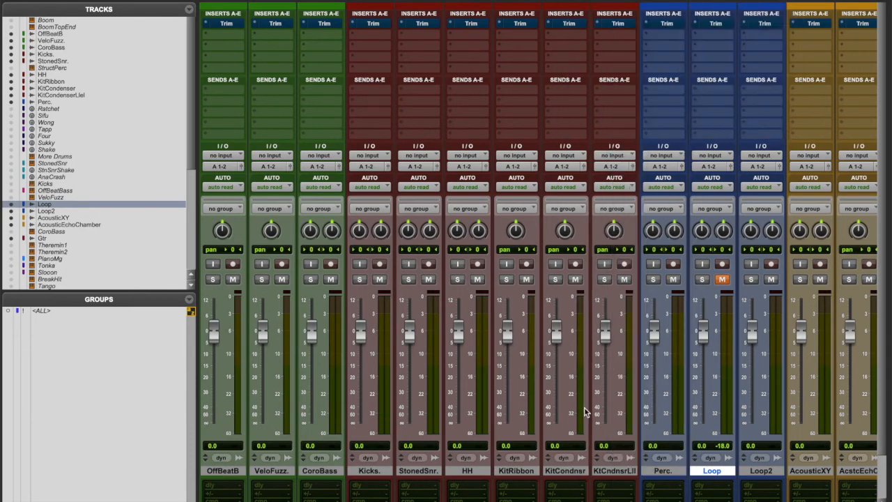
# Take the Trim plug-ins out of bypass on all tracks and set the lead vocal track's Trim gain to -7.0 dB
pyautogui.keyDown('alt'); pyautogui.click(570, 25); pyautogui.keyUp('alt')
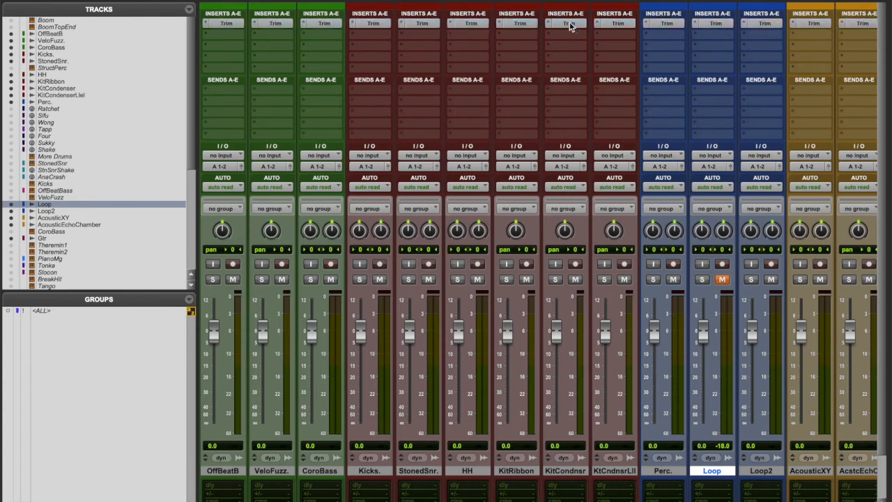
pyautogui.hscroll(15, 676, 76)
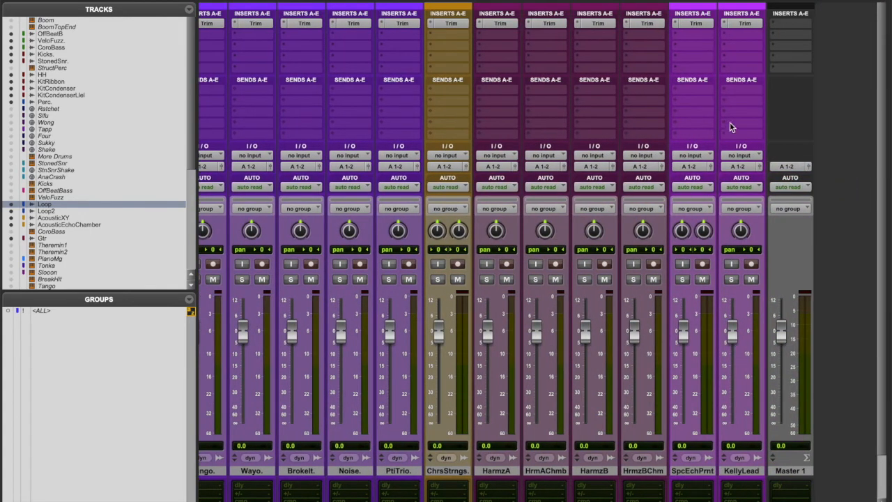
pyautogui.click(743, 24)
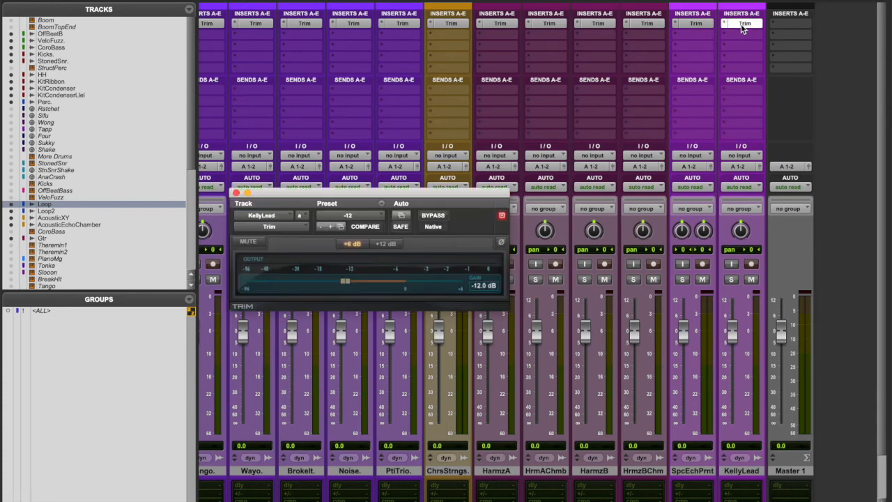
pyautogui.moveTo(348, 283); pyautogui.dragTo(371, 284)
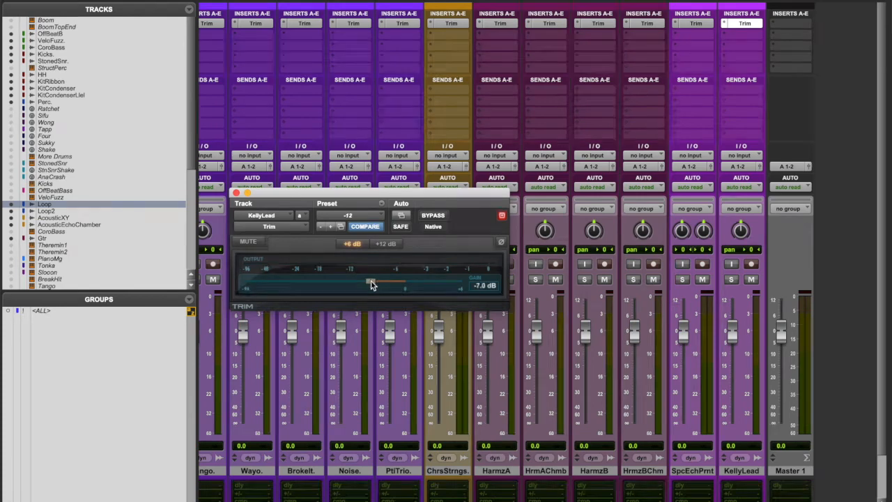
# In the Edit window, reset the SpaceEchoPrint track's Trim gain to 0.0 dB, bypass that Trim and close its window
pyautogui.press('super+equal')
pyautogui.scroll(-6, 492, 496)
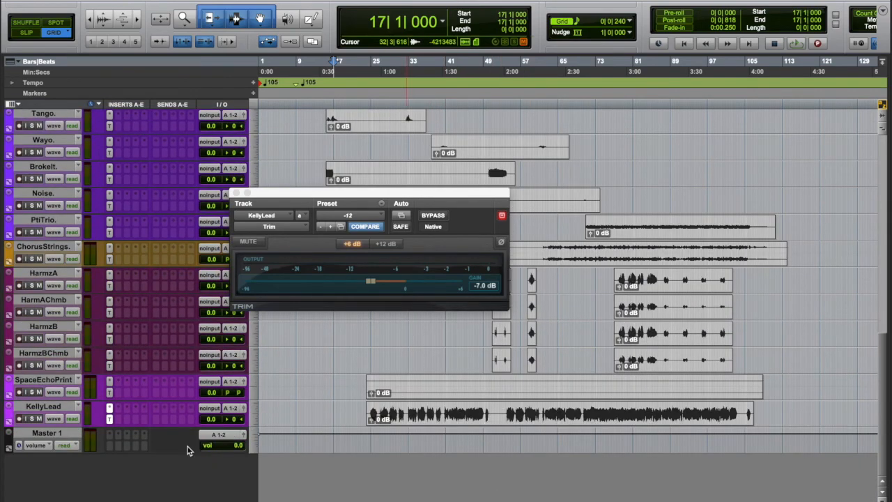
pyautogui.click(109, 392)
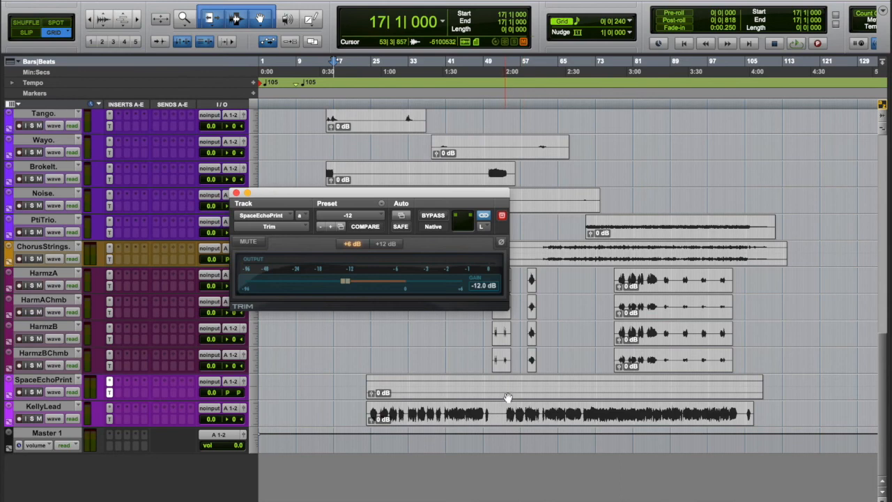
pyautogui.keyDown('alt'); pyautogui.click(349, 281); pyautogui.keyUp('alt')
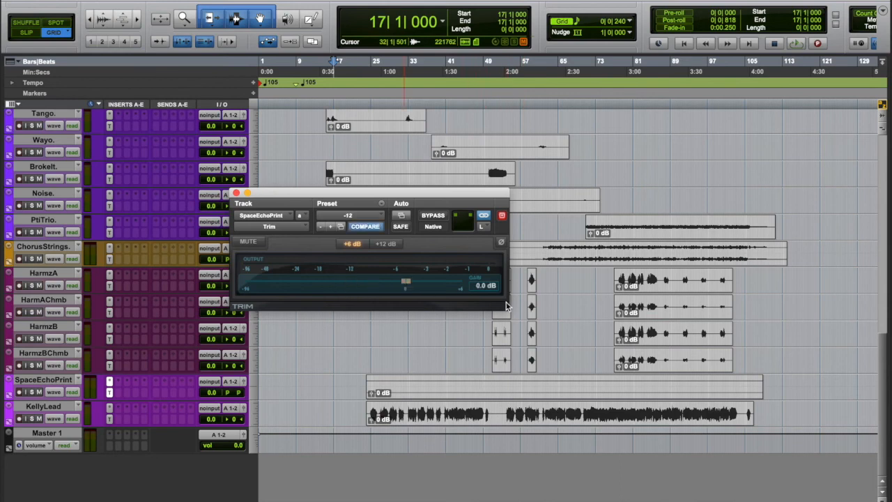
pyautogui.click(433, 215)
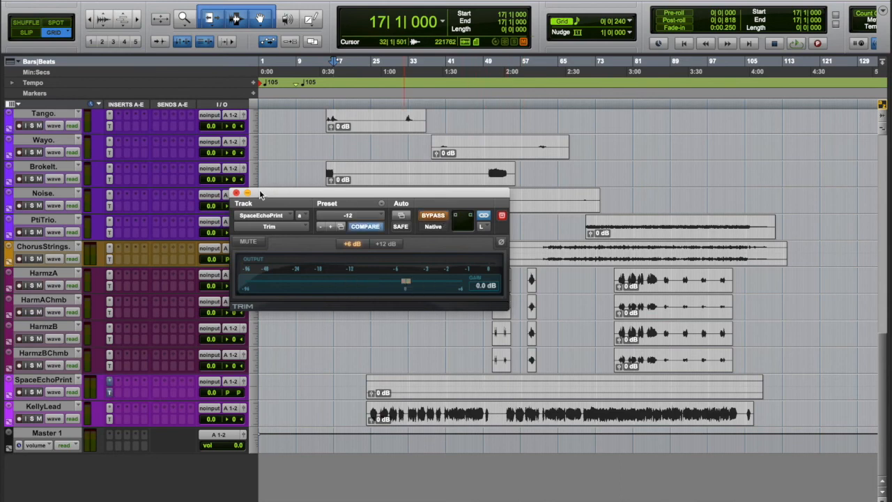
pyautogui.click(235, 194)
# Unmute the Loop track in the Edit window
pyautogui.scroll(10, 340, 303)
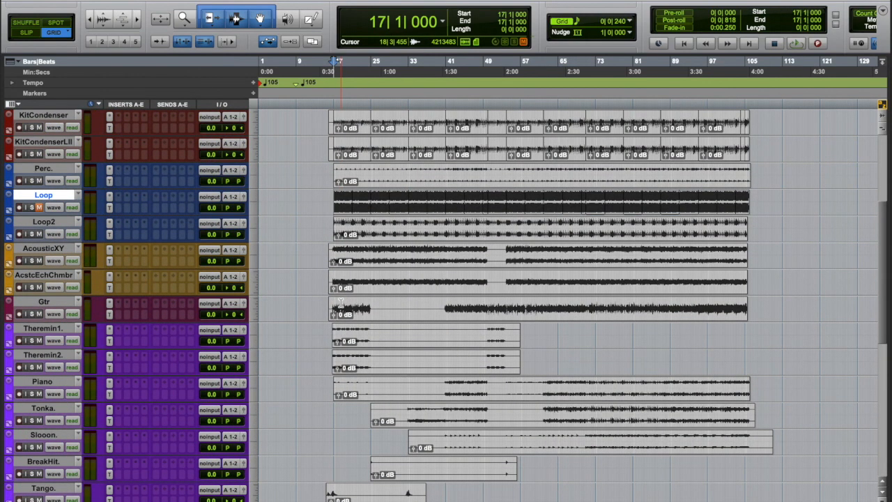
pyautogui.click(39, 207)
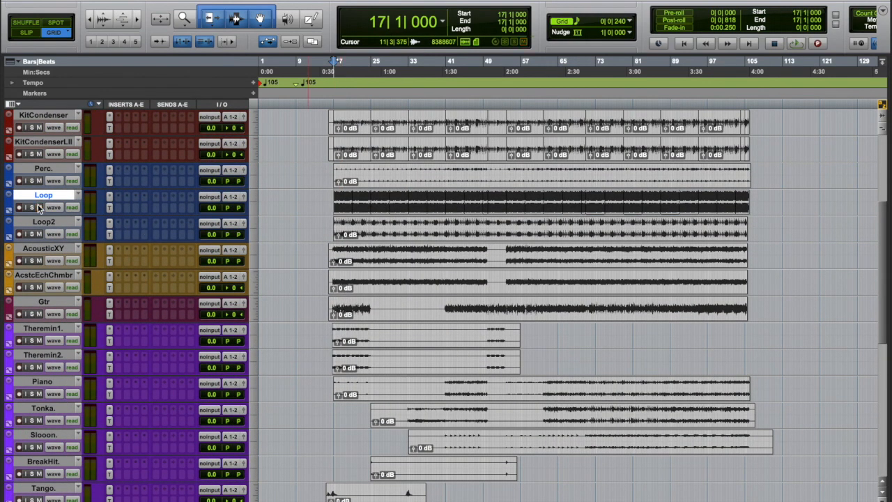